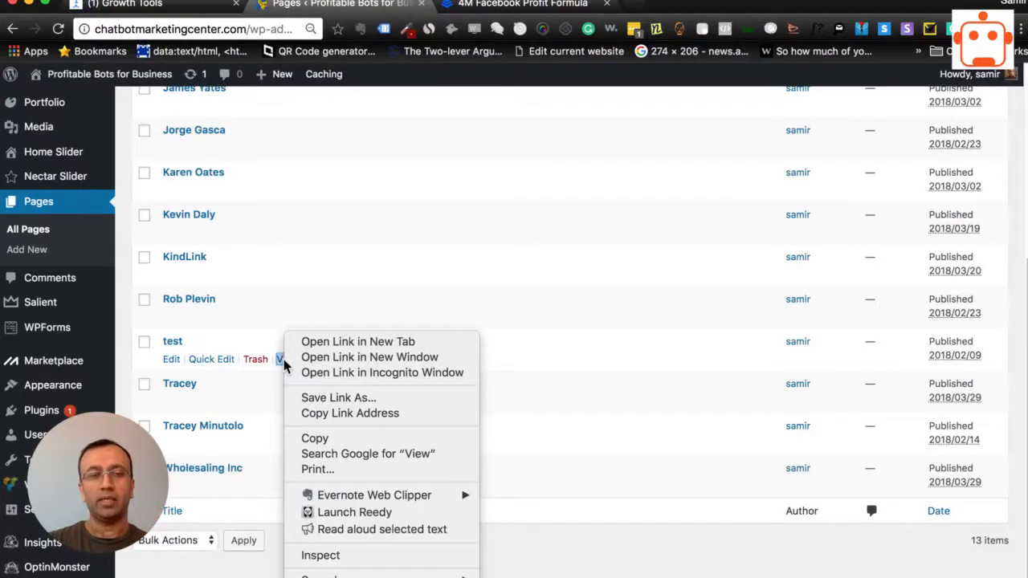
- Copy the test page's link address from WordPress, paste it into ManyChat's "Only show on these pages" setting for the Slide-in Widget, and save
left_click(275, 570)
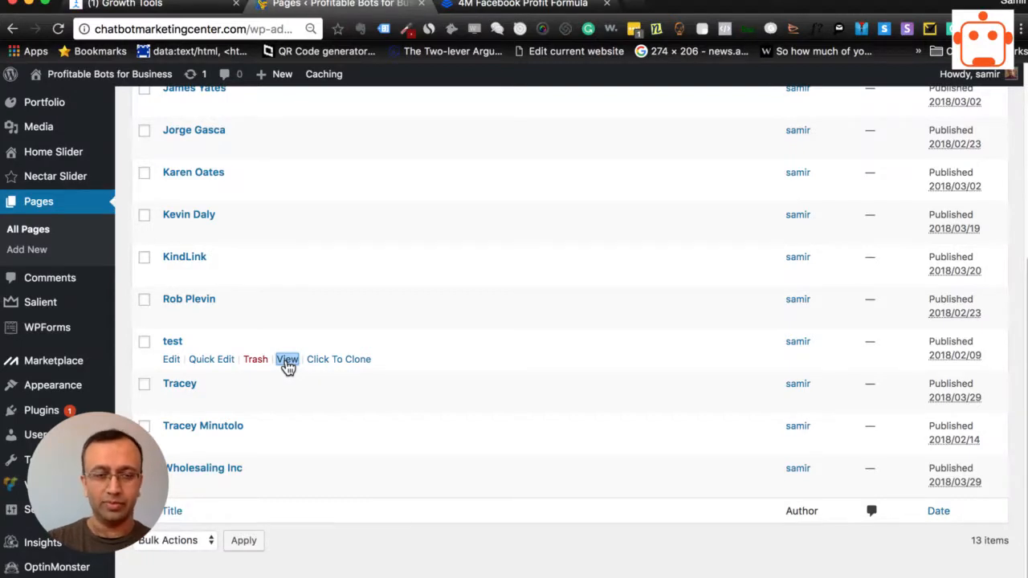
right_click(288, 361)
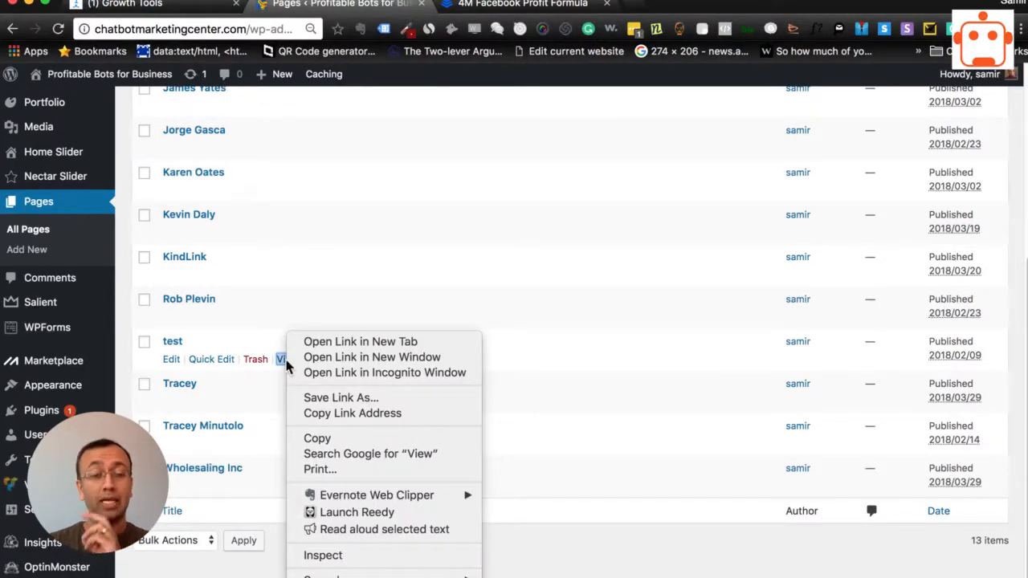
left_click(317, 423)
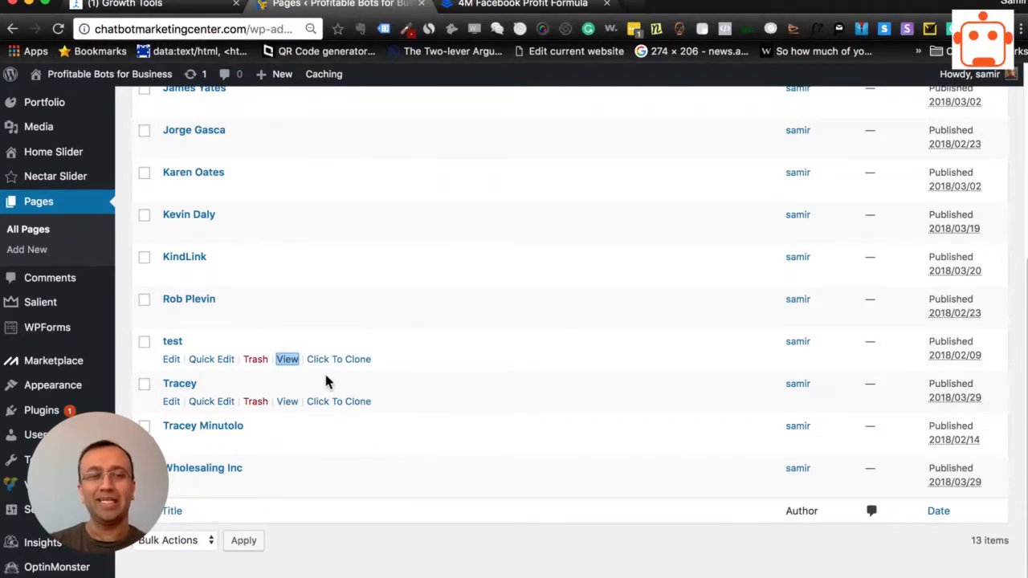
left_click(124, 4)
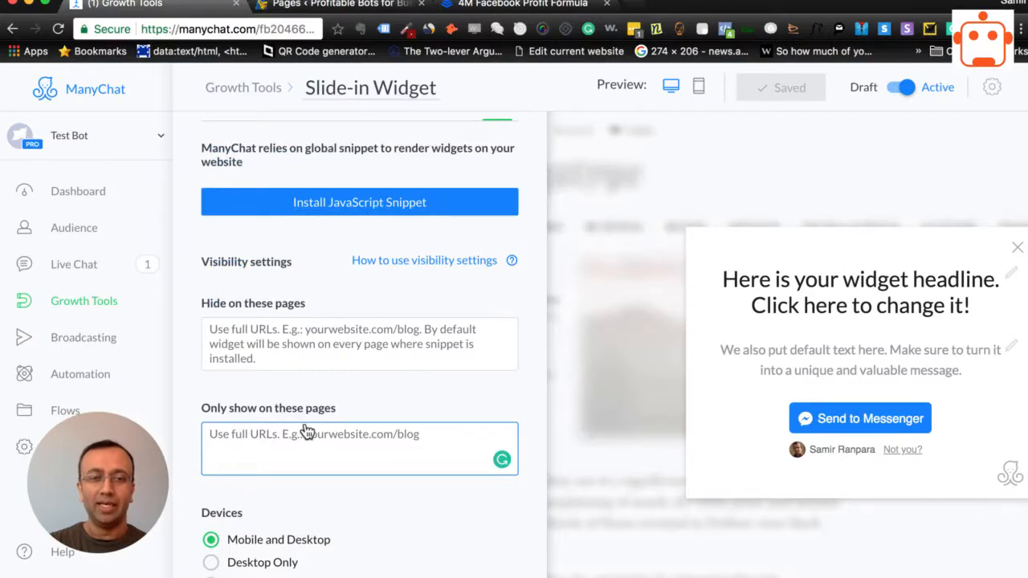
right_click(308, 450)
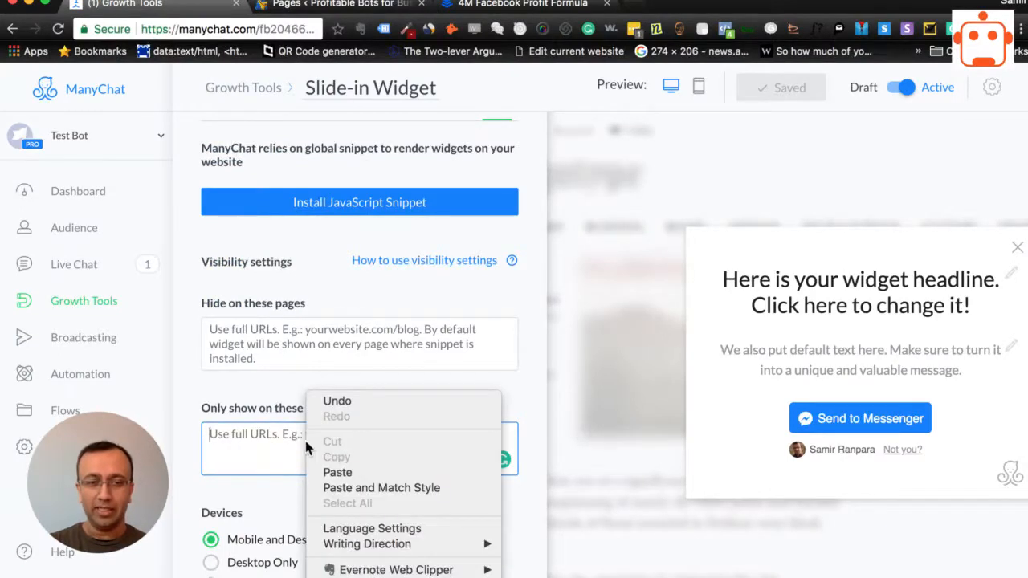
left_click(332, 474)
left_click(358, 479)
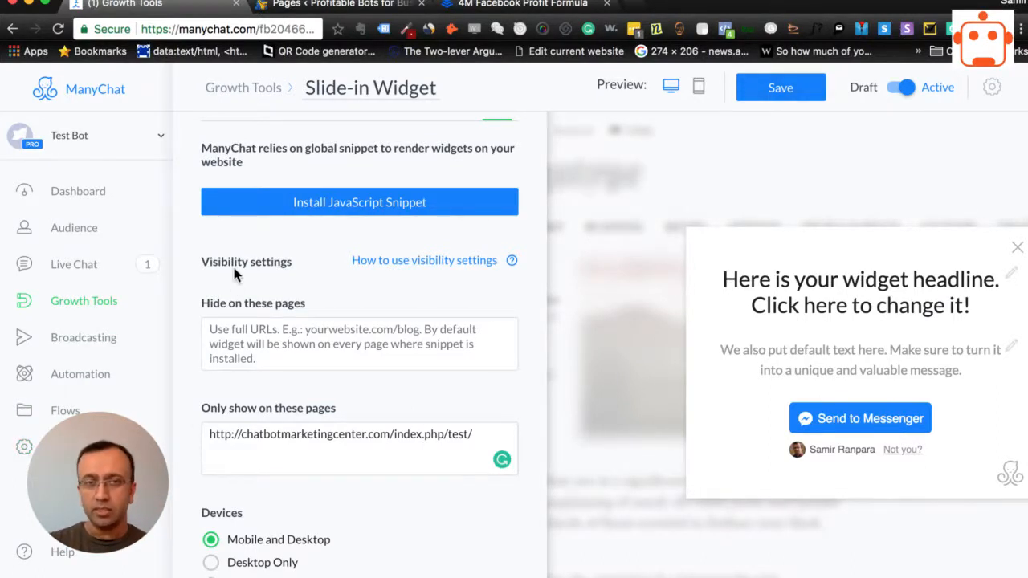
left_click(782, 90)
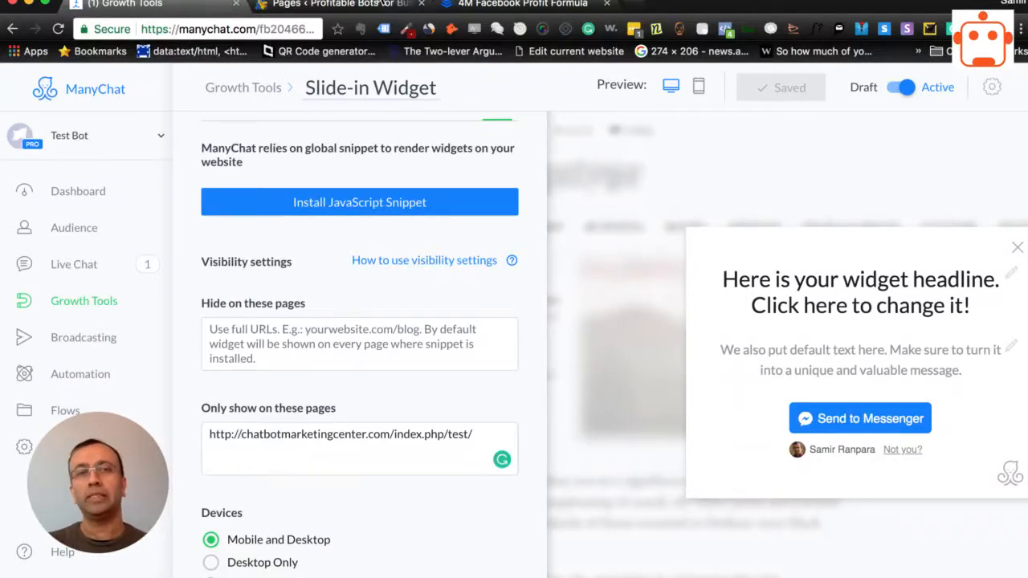
- Open the WordPress site's home page in a new tab and check whether the slide-in widget appears there
left_click(381, 7)
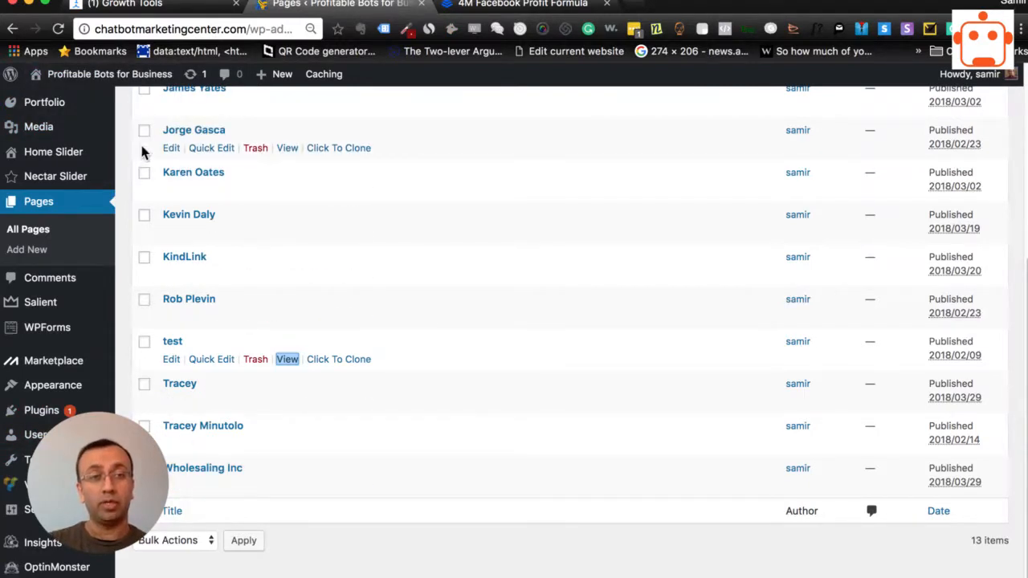
mouse_move(51, 79)
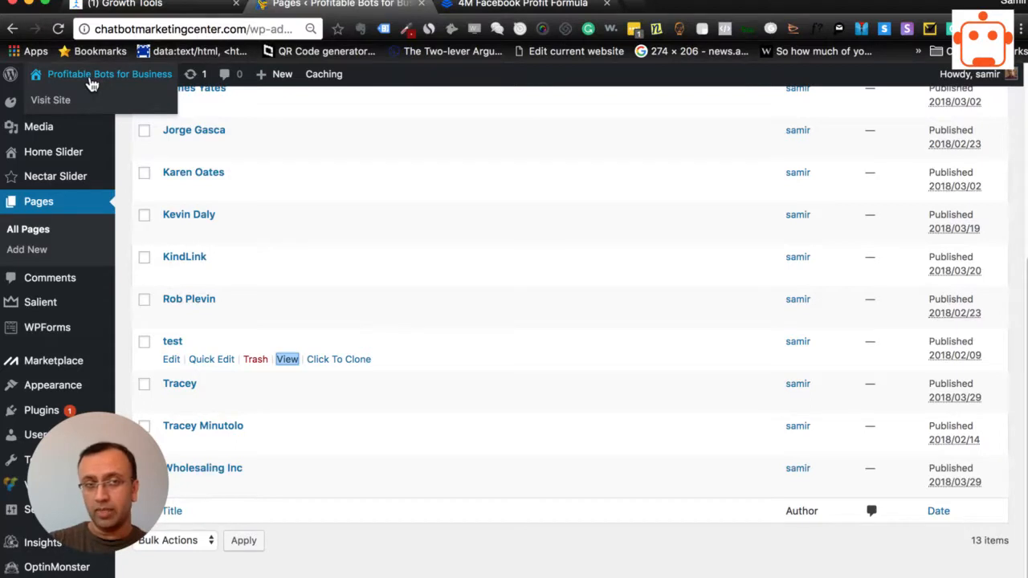
right_click(56, 107)
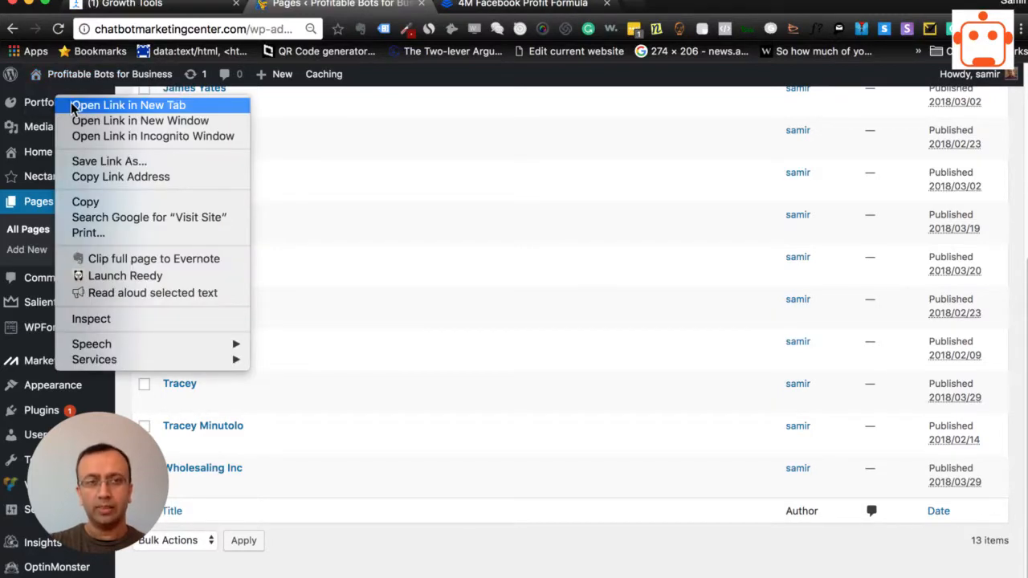
left_click(74, 106)
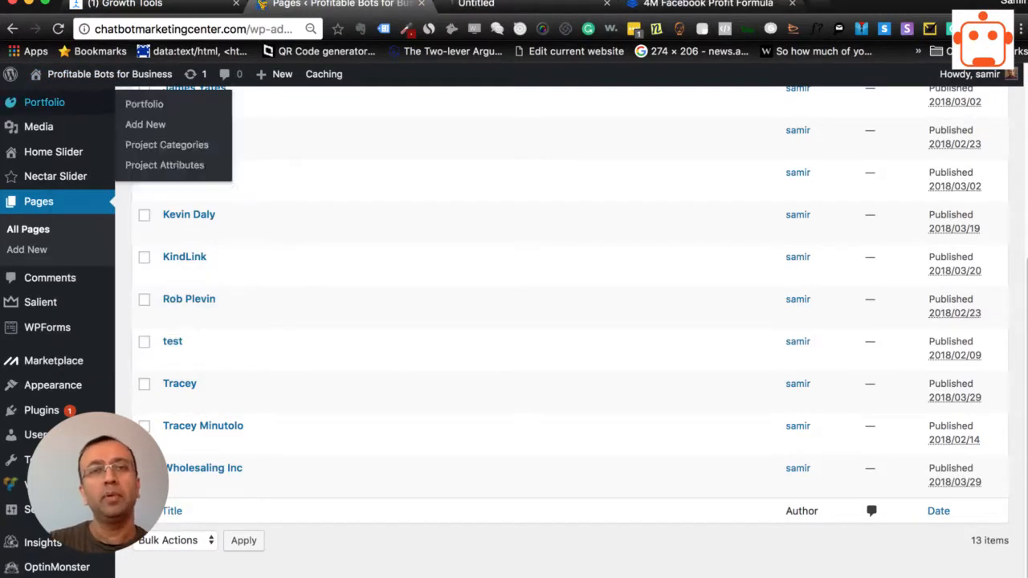
left_click(498, 5)
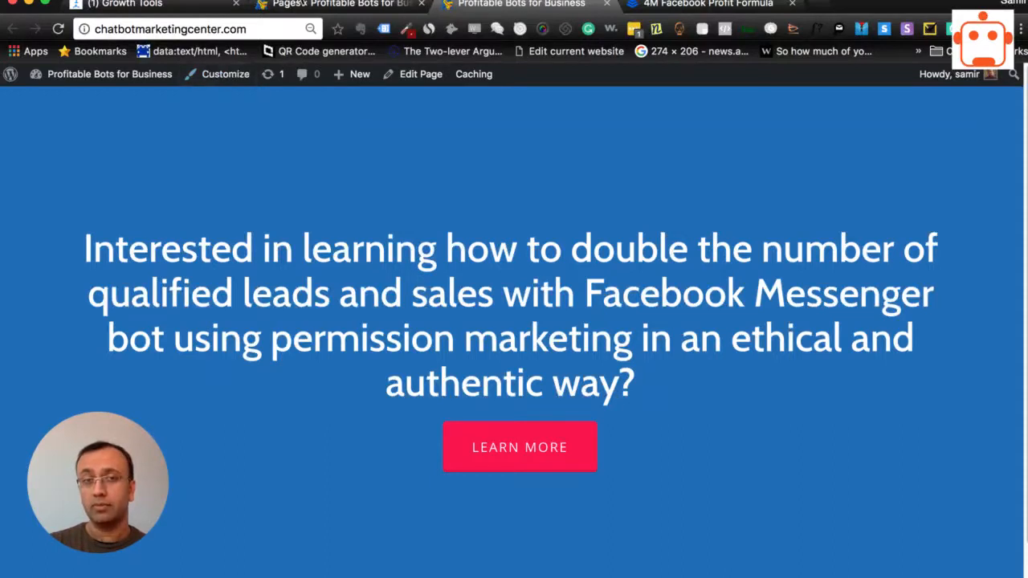
- Open the test page in a new tab to check for the widget, and reload the home page for comparison
left_click(315, 5)
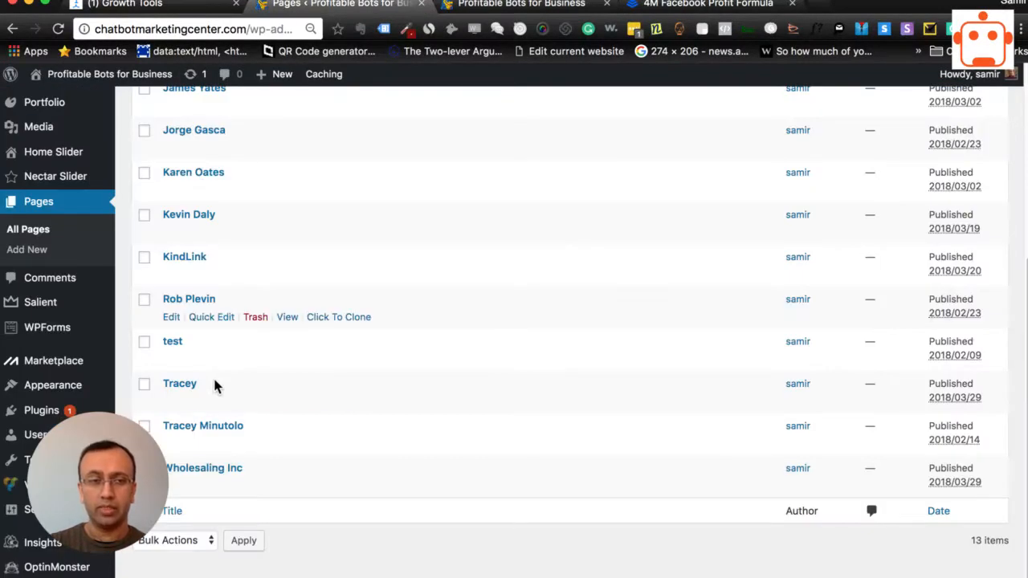
mouse_move(184, 359)
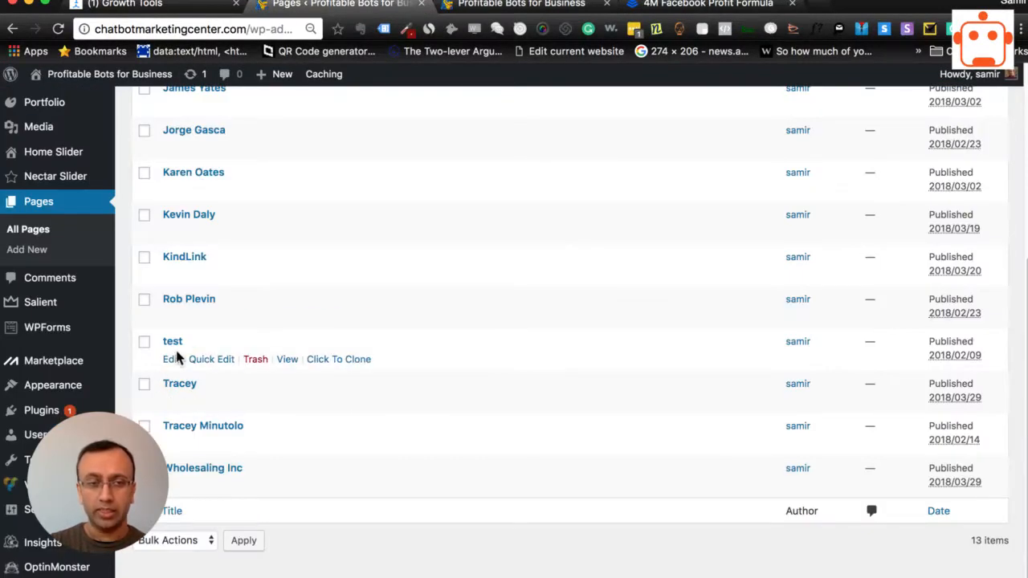
right_click(291, 360)
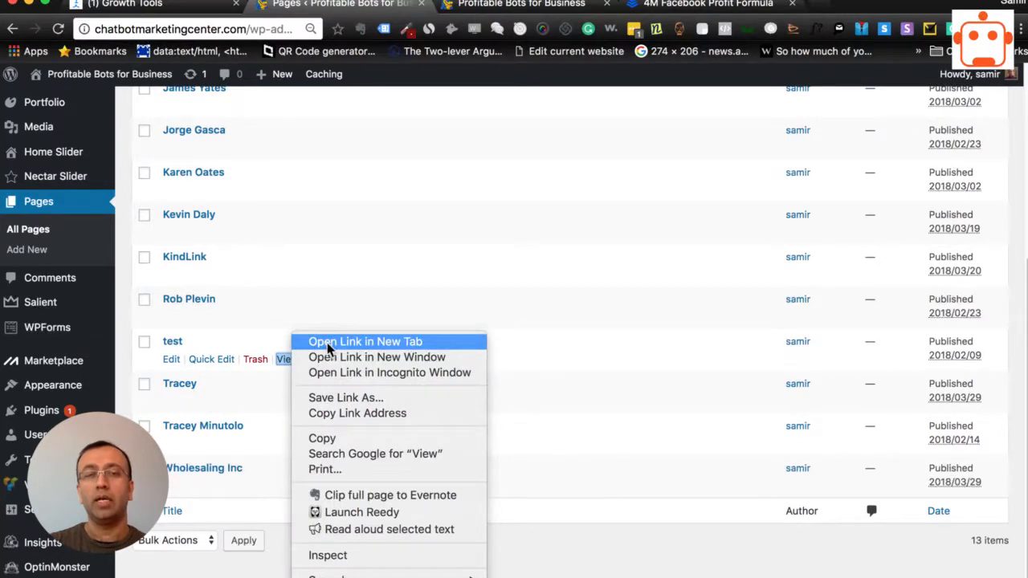
left_click(327, 342)
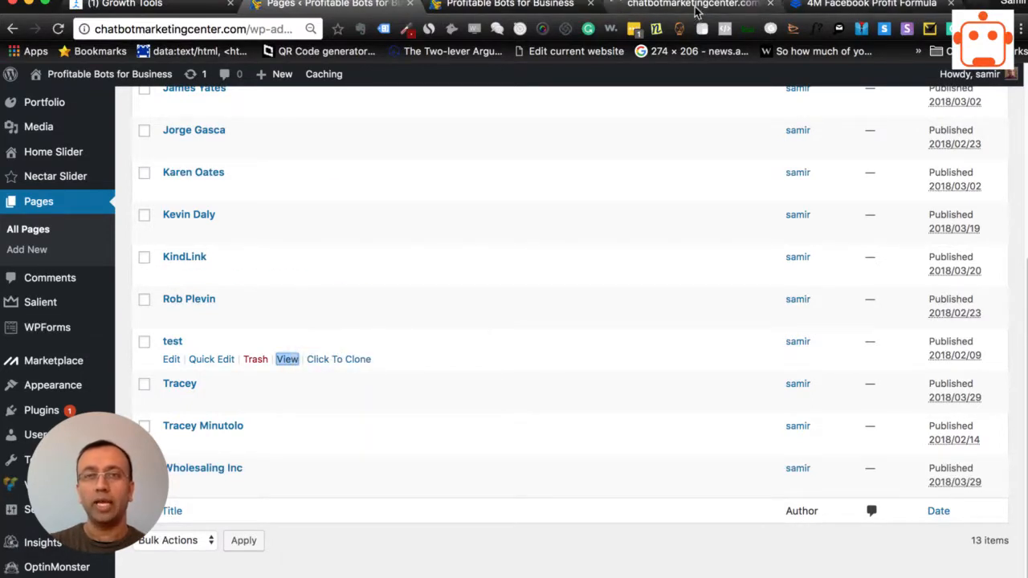
left_click(698, 7)
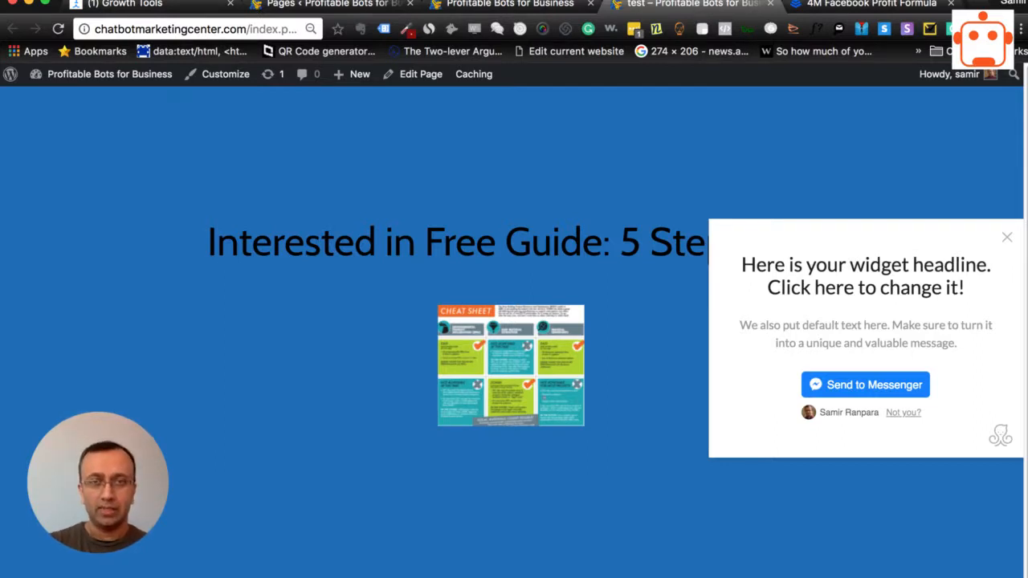
left_click(511, 5)
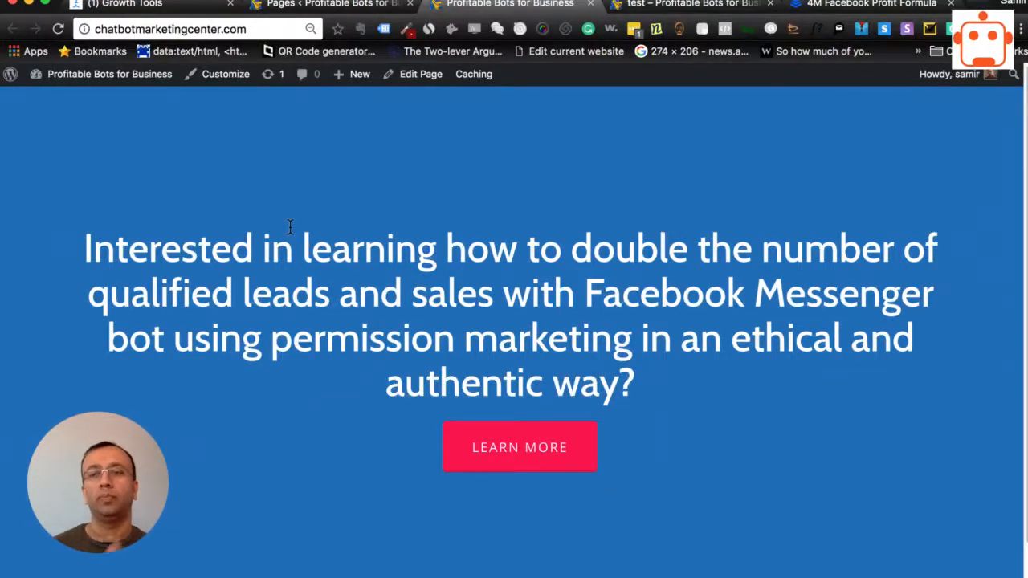
left_click(58, 29)
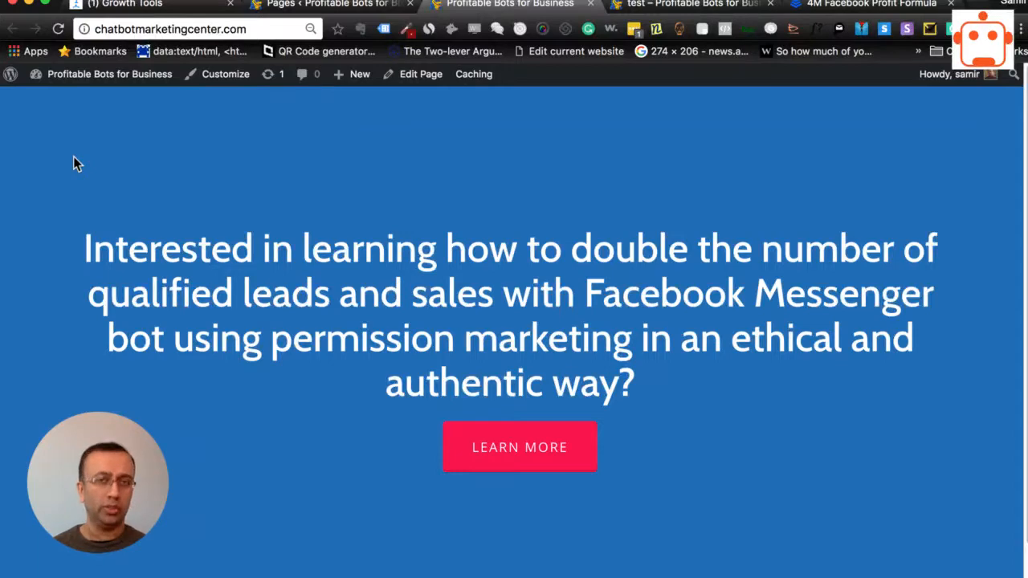
left_click(325, 8)
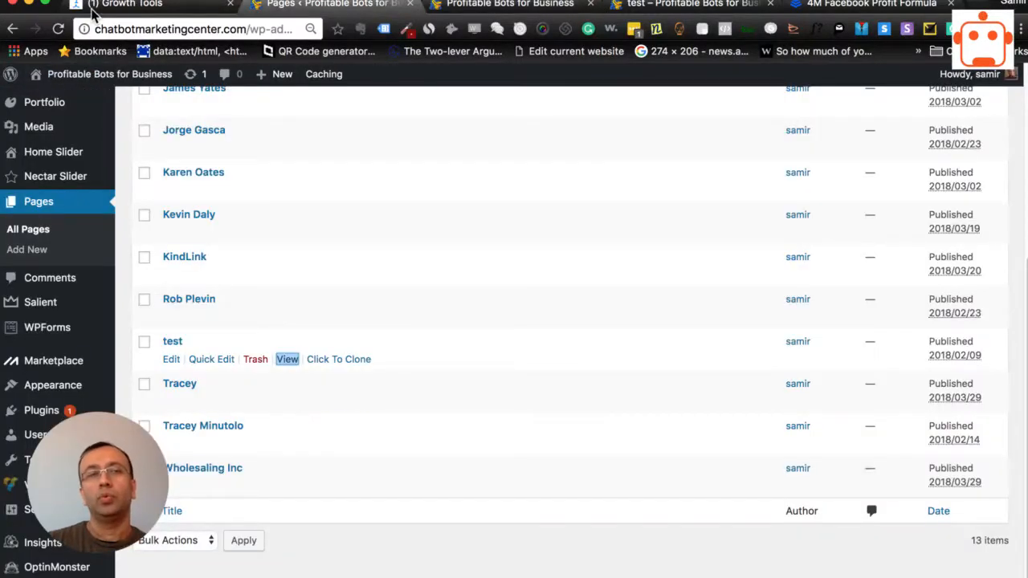
left_click(144, 8)
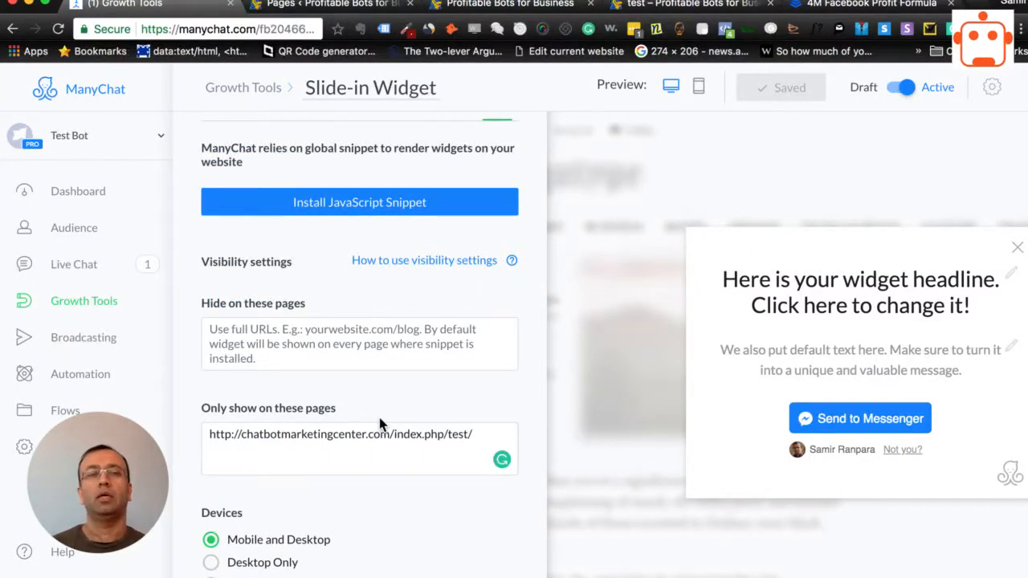
triple_click(319, 436)
key("super+c")
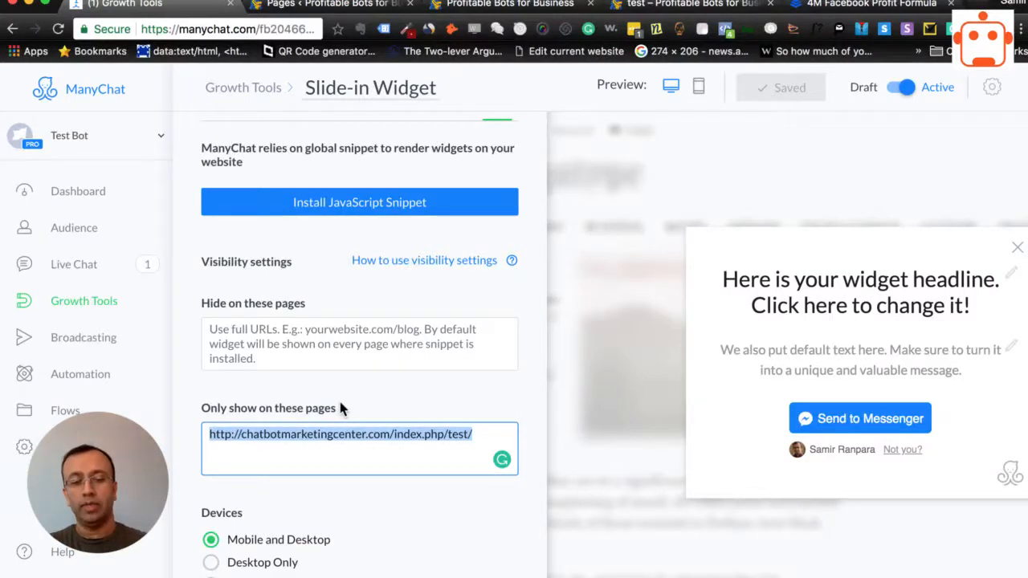
key("BackSpace")
left_click(338, 334)
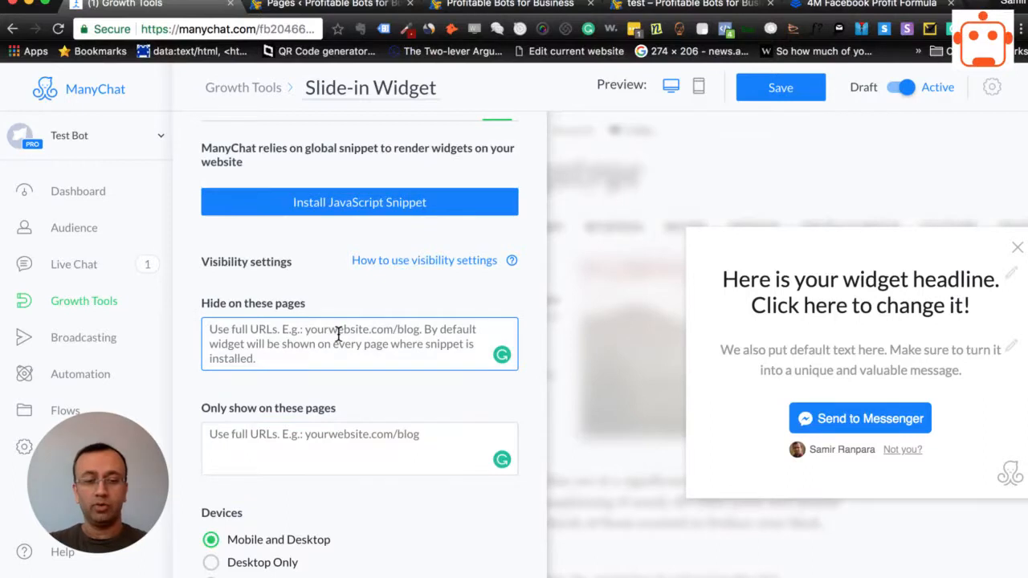
key("super+v")
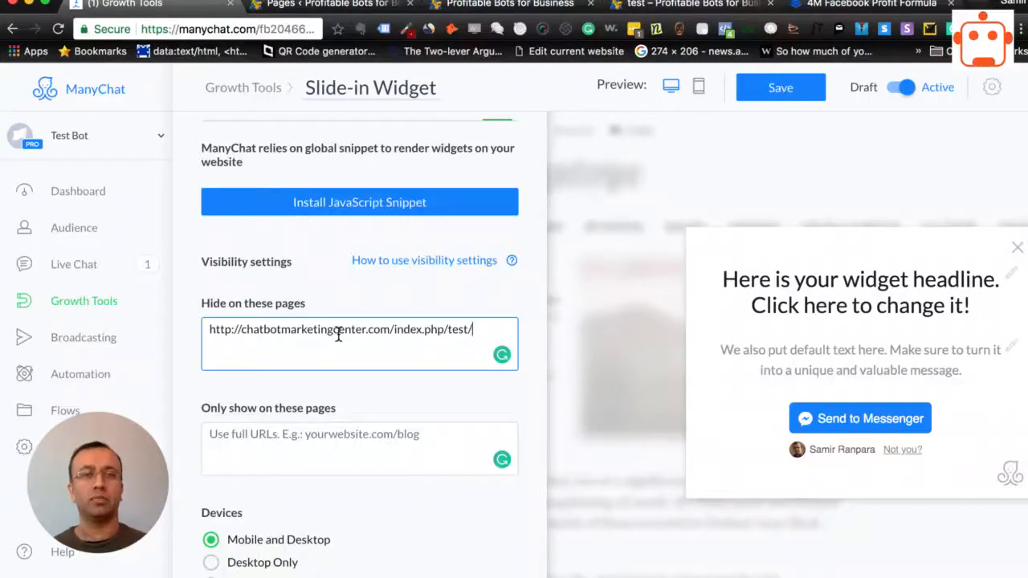
left_click(773, 98)
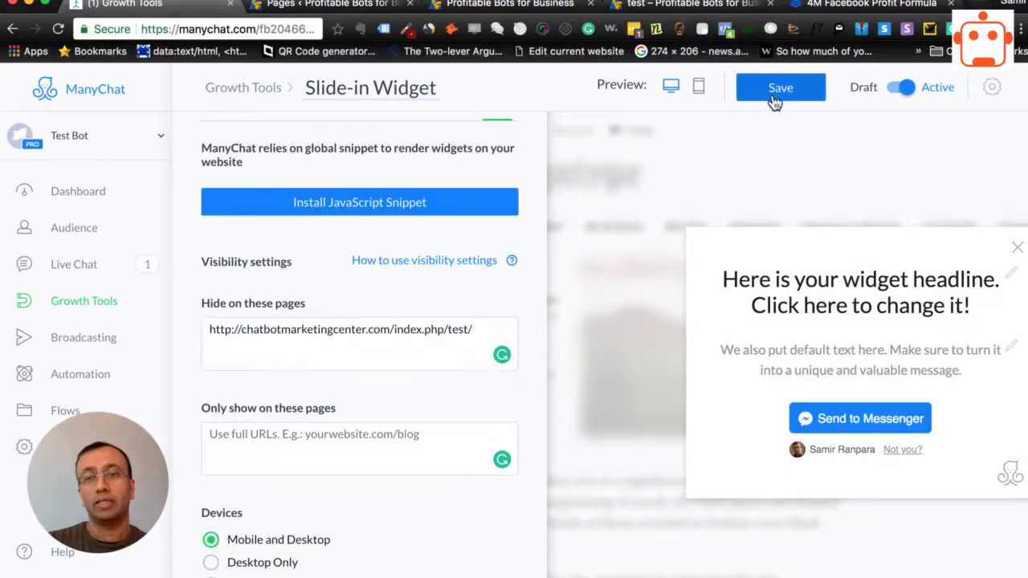
- Close the old preview tabs and reopen the WordPress site's home page in a new tab to check the widget's hide setting
left_click(591, 4)
left_click(590, 5)
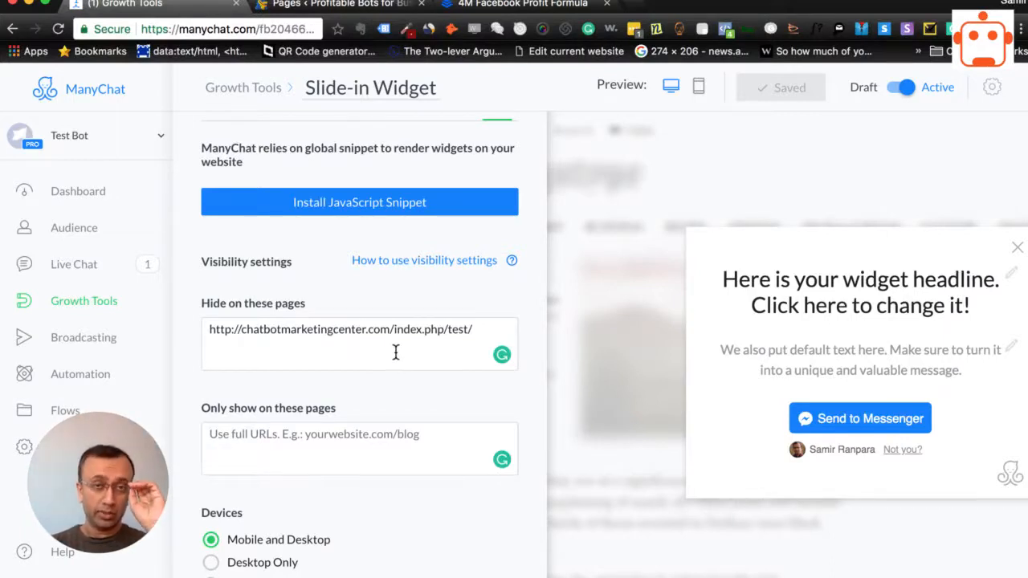
left_click(329, 6)
mouse_move(36, 74)
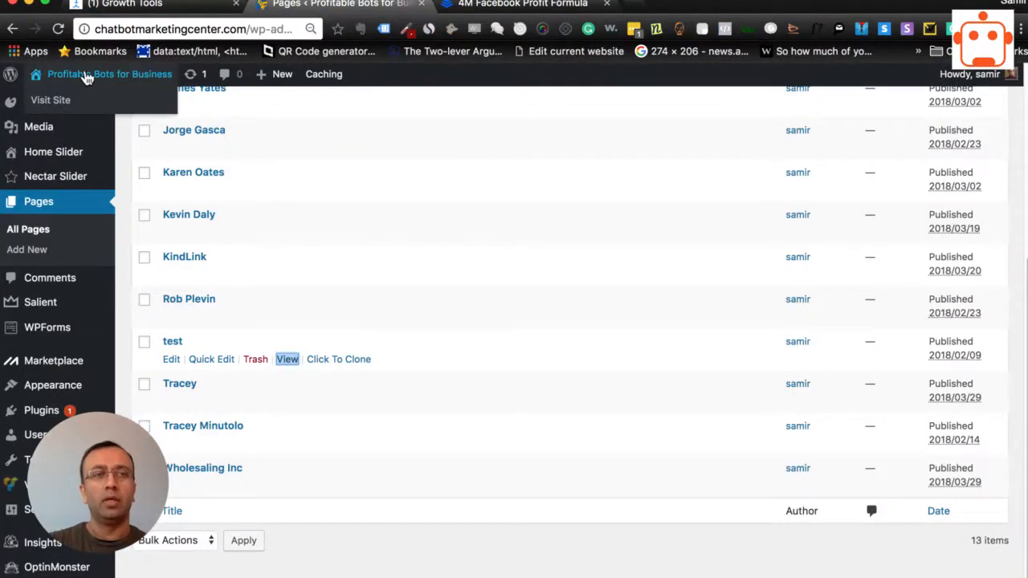
right_click(59, 105)
left_click(89, 103)
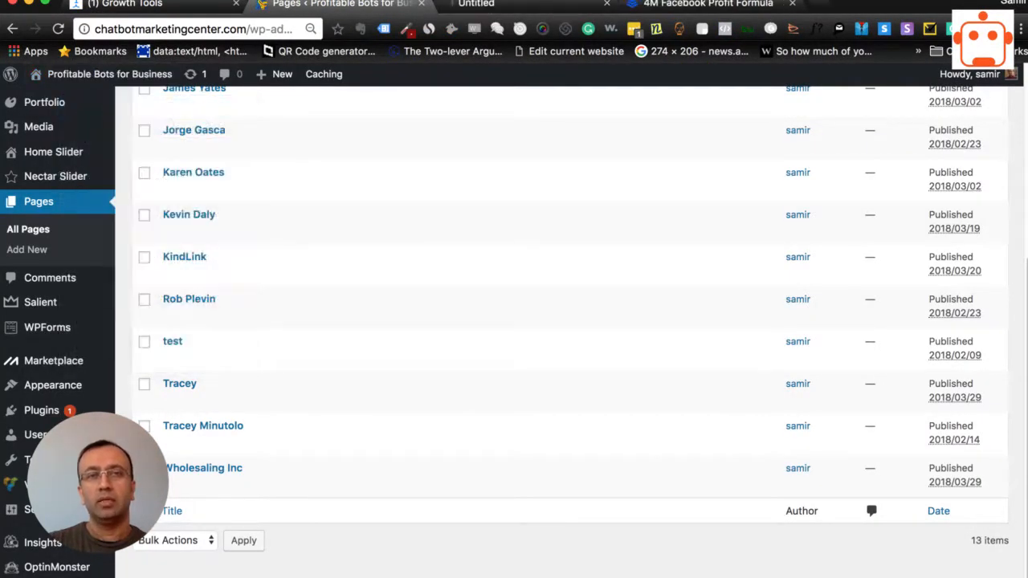
left_click(525, 4)
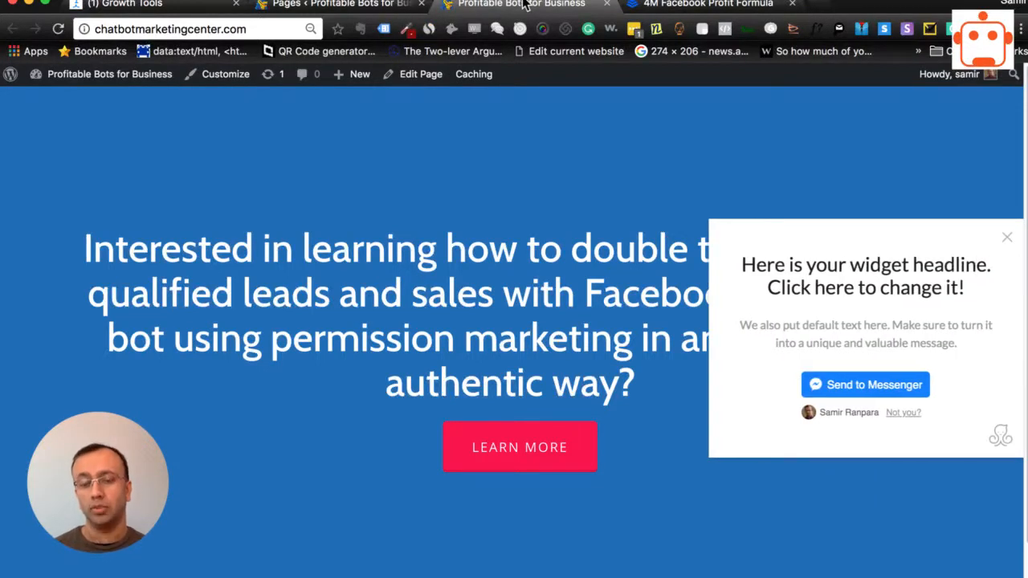
- Open the test page in a new tab to check whether the widget is hidden, and close both preview tabs
left_click(324, 6)
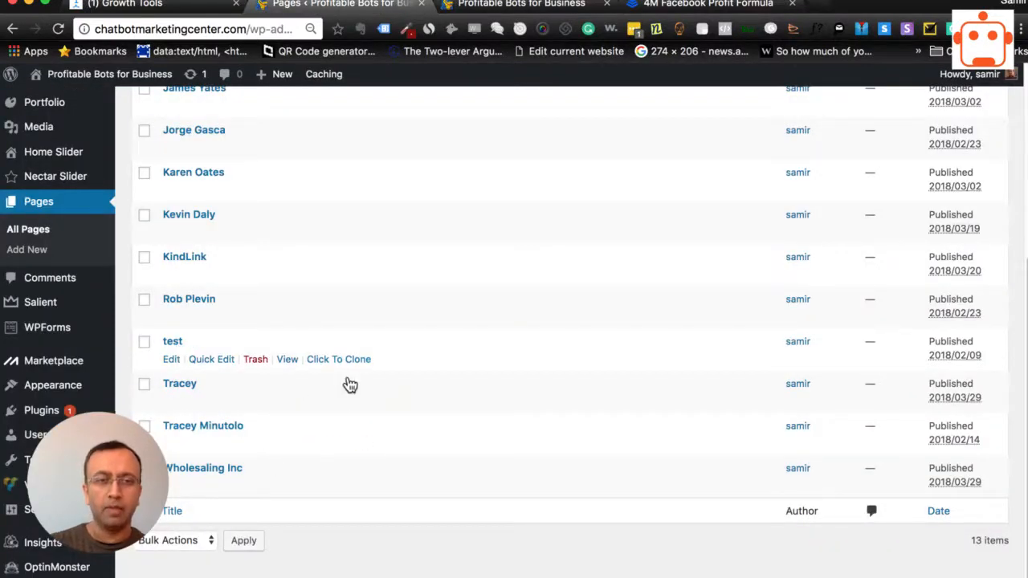
right_click(287, 363)
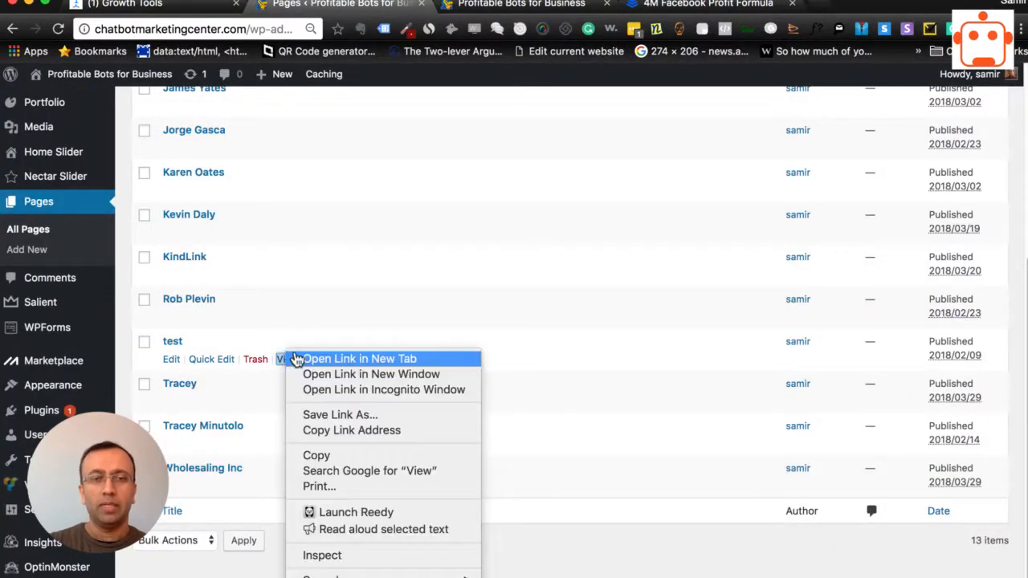
left_click(321, 358)
left_click(657, 4)
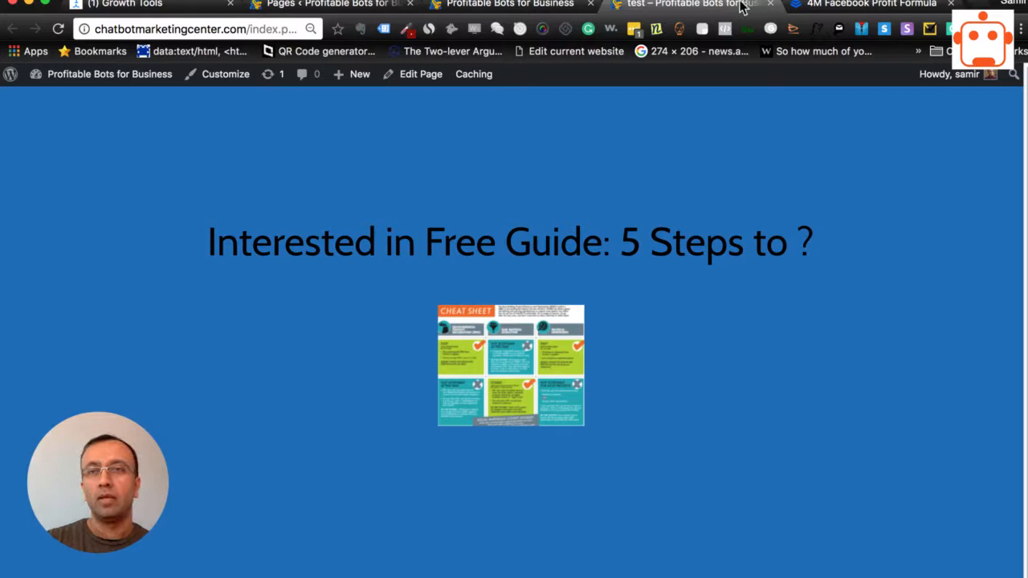
left_click(770, 3)
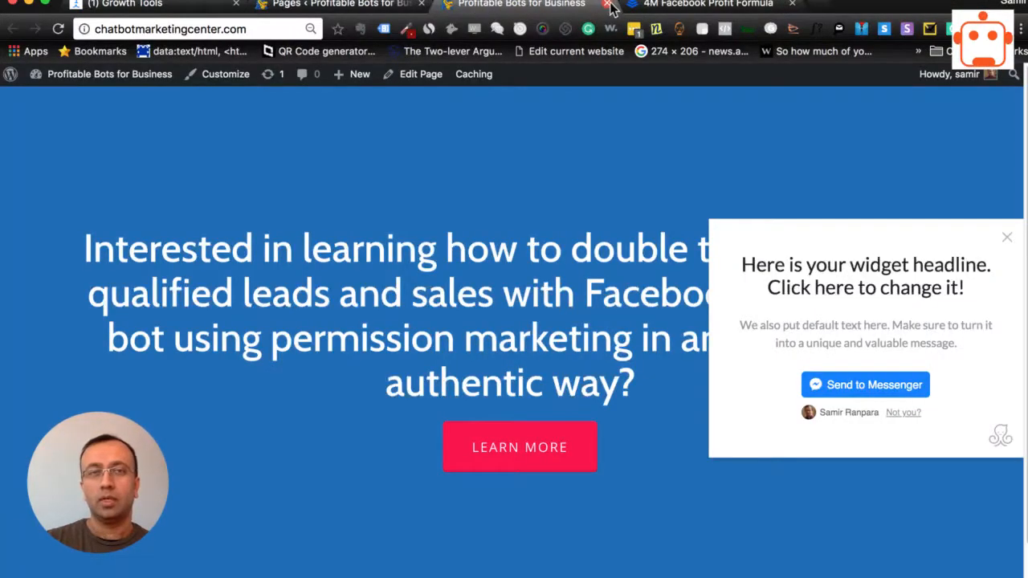
left_click(608, 3)
- Return to ManyChat and open the JavaScript snippet installation instructions for the Slide-in Widget
left_click(239, 12)
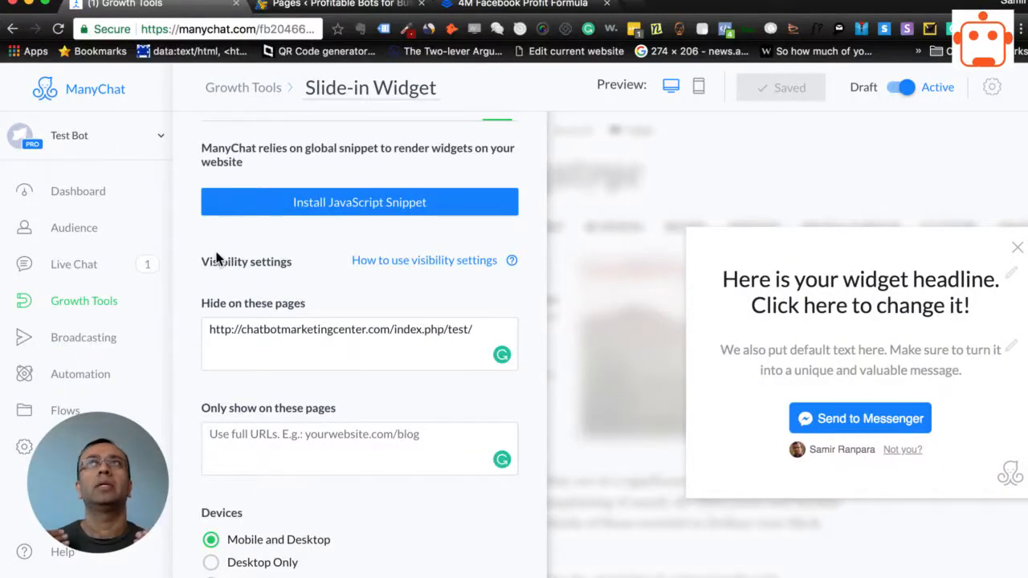
left_click(369, 208)
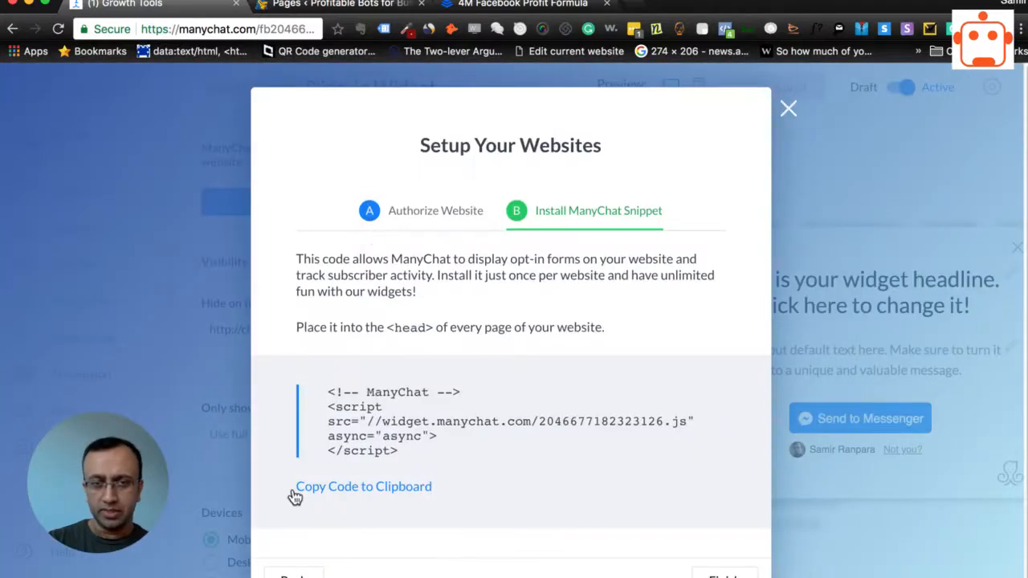
- Finish the ManyChat website setup, and switch to WordPress to review the Site-wide Head Code in the Head & Footer Code settings
left_click(723, 573)
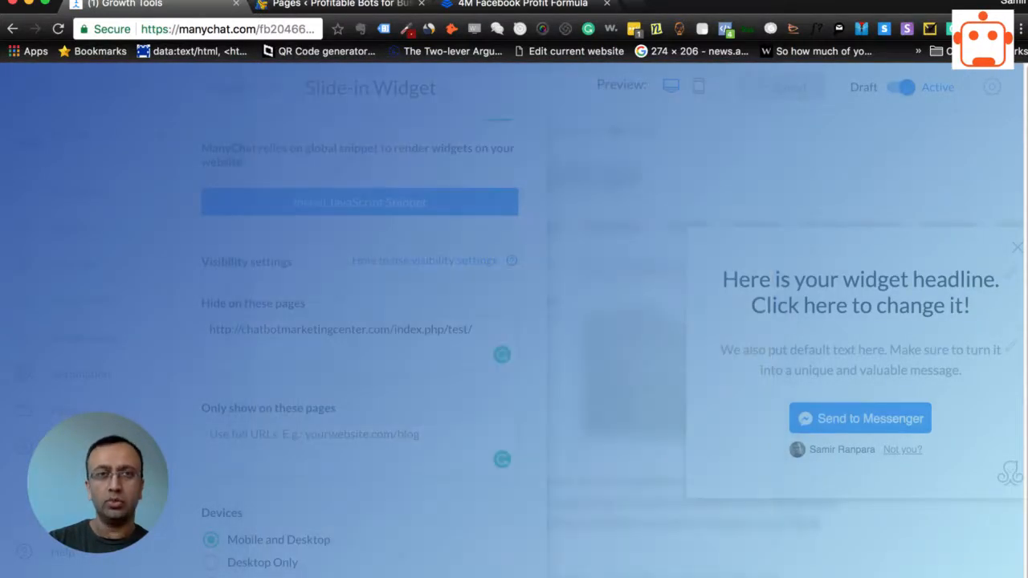
left_click(309, 5)
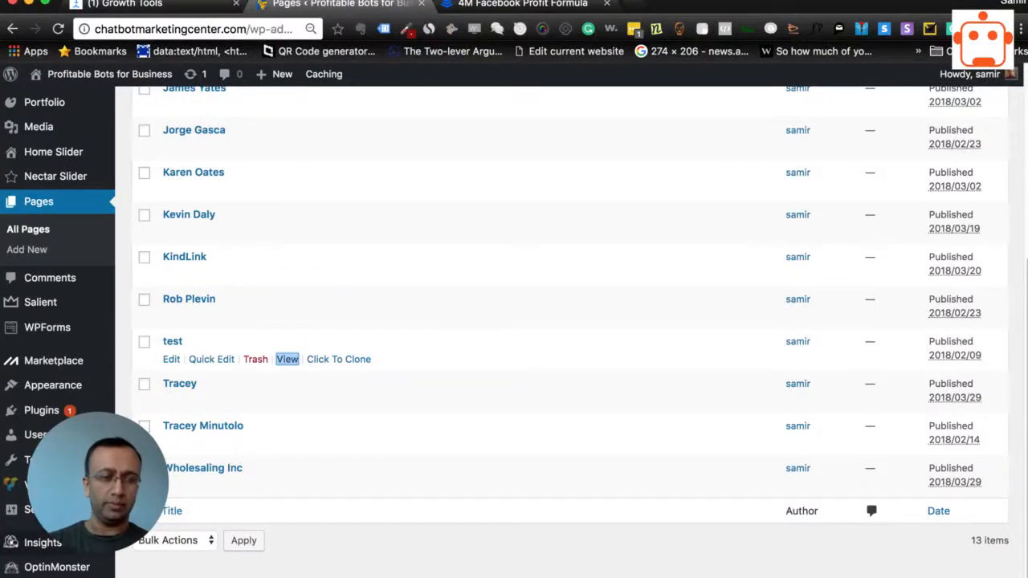
mouse_move(33, 509)
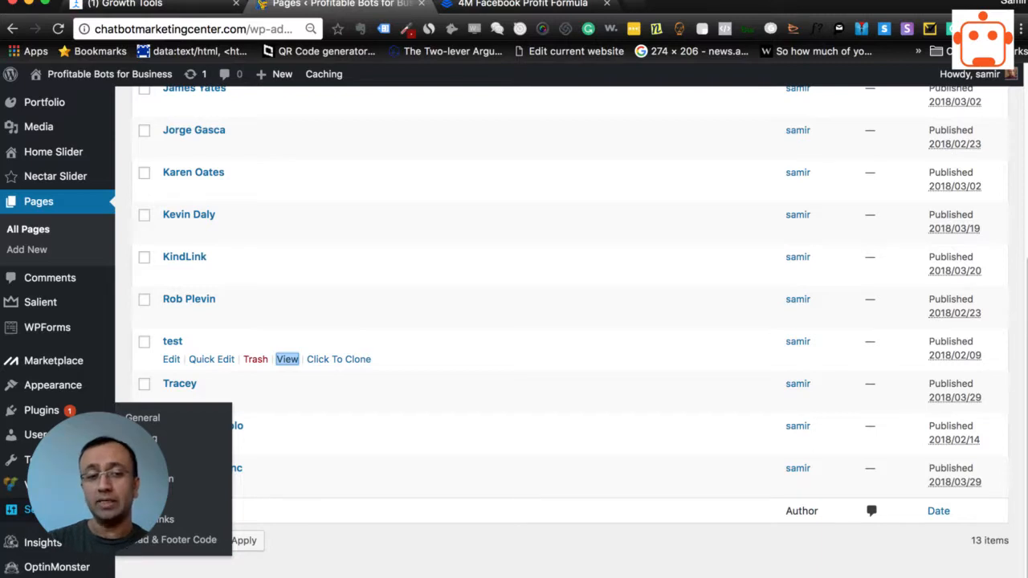
left_click(138, 543)
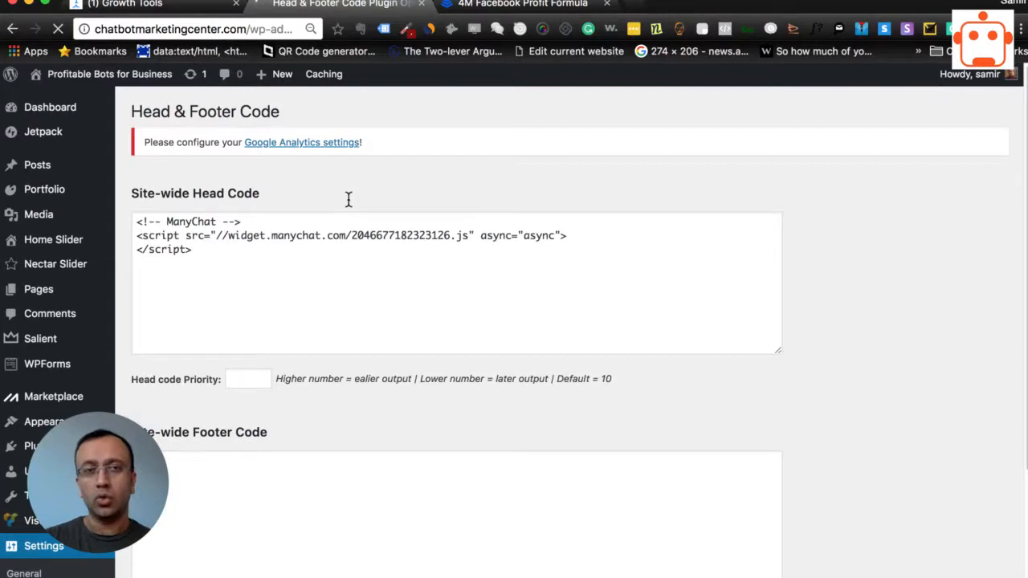
left_click(633, 236)
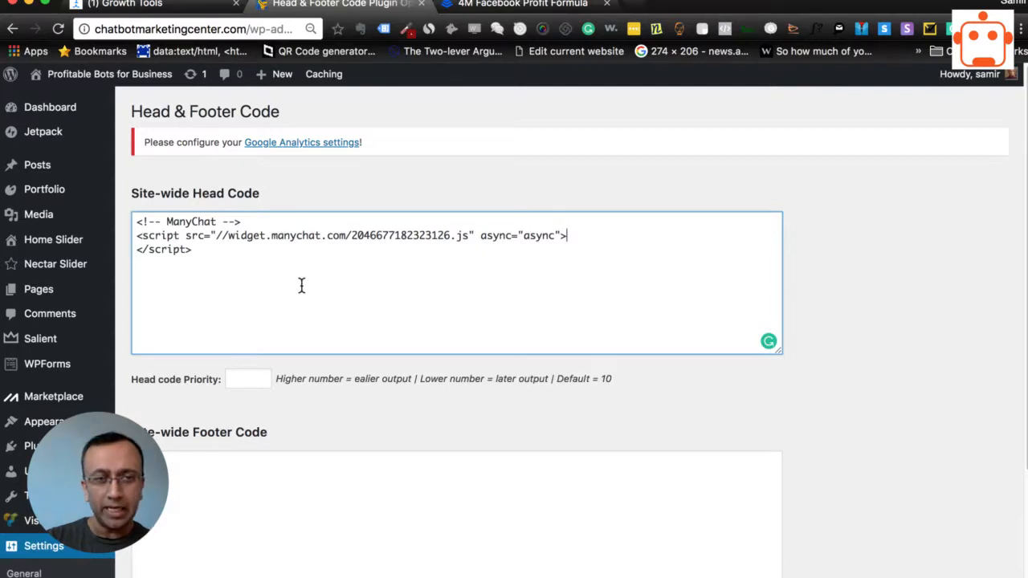
- Open the "test" page for editing from the list of all WordPress pages
mouse_move(81, 290)
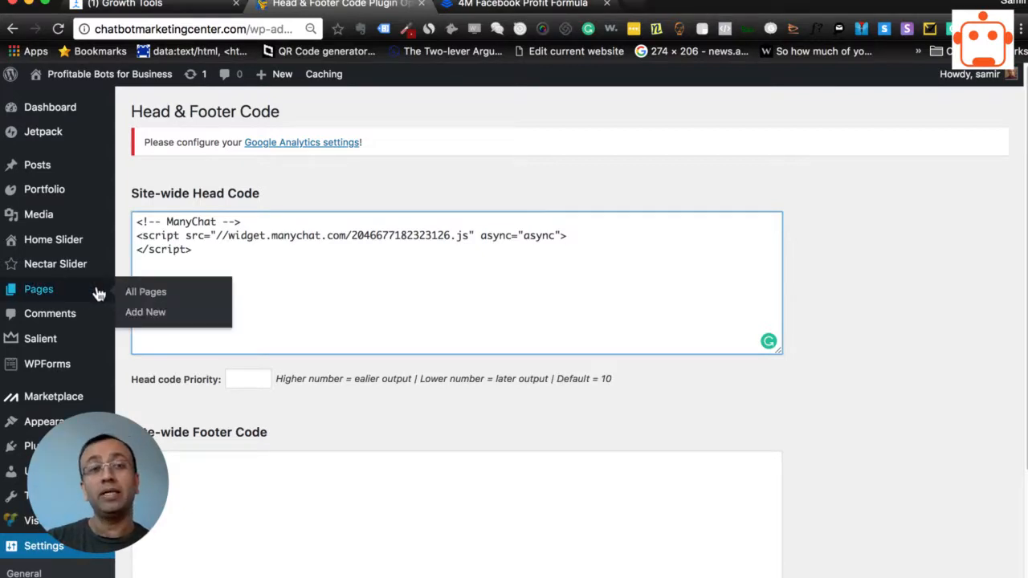
left_click(157, 297)
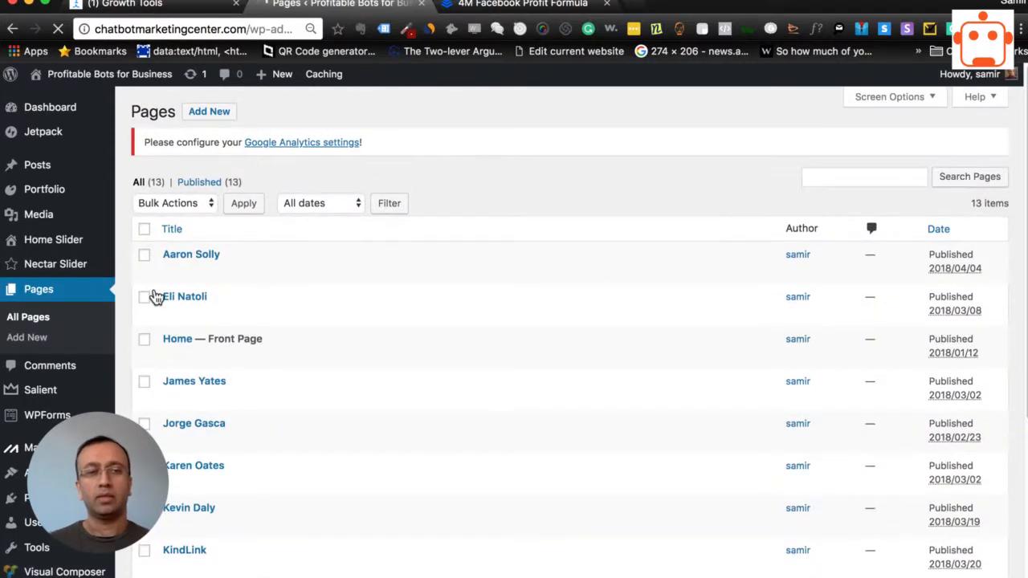
scroll(222, 445, "down", 5)
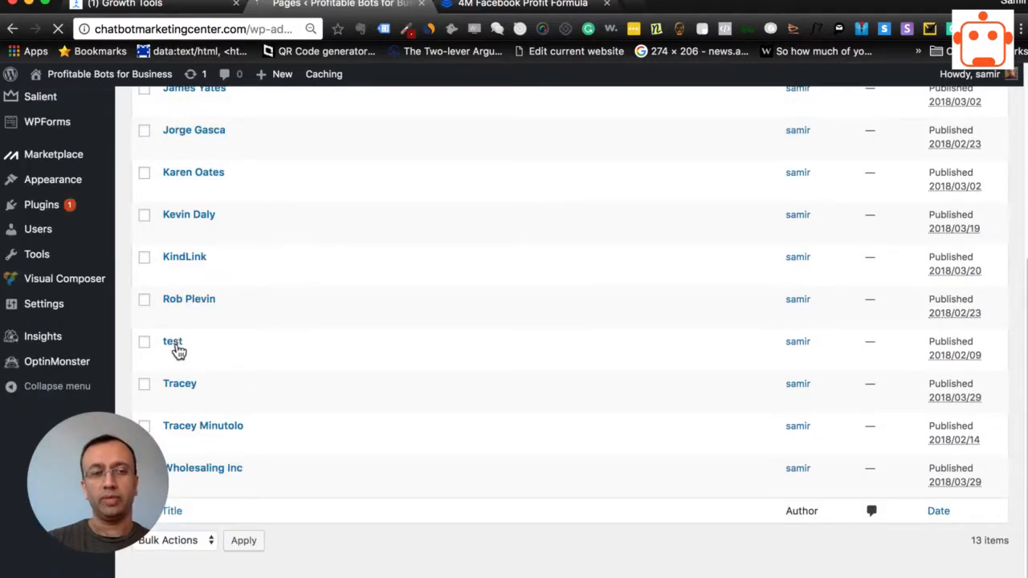
left_click(173, 360)
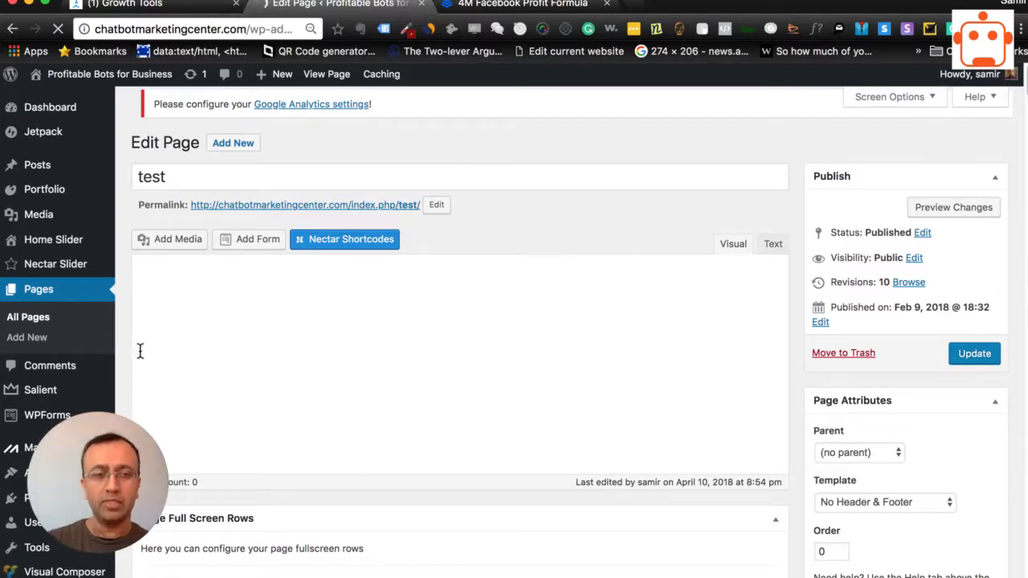
- Examine the Head and Footer fields in the test page's own Head & Footer Code section
scroll(136, 351, "down", 10)
scroll(135, 351, "down", 8)
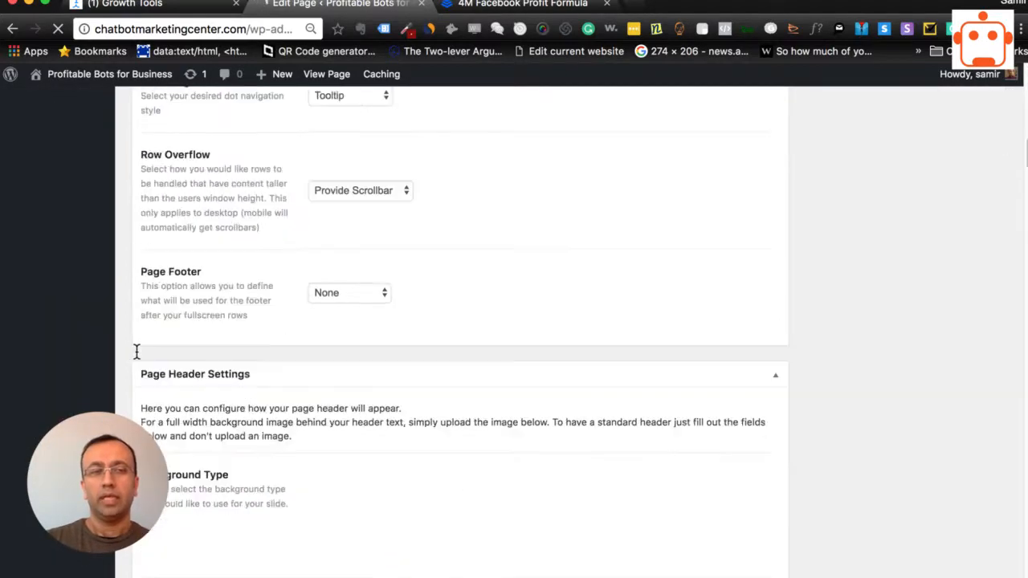
scroll(138, 318, "down", 15)
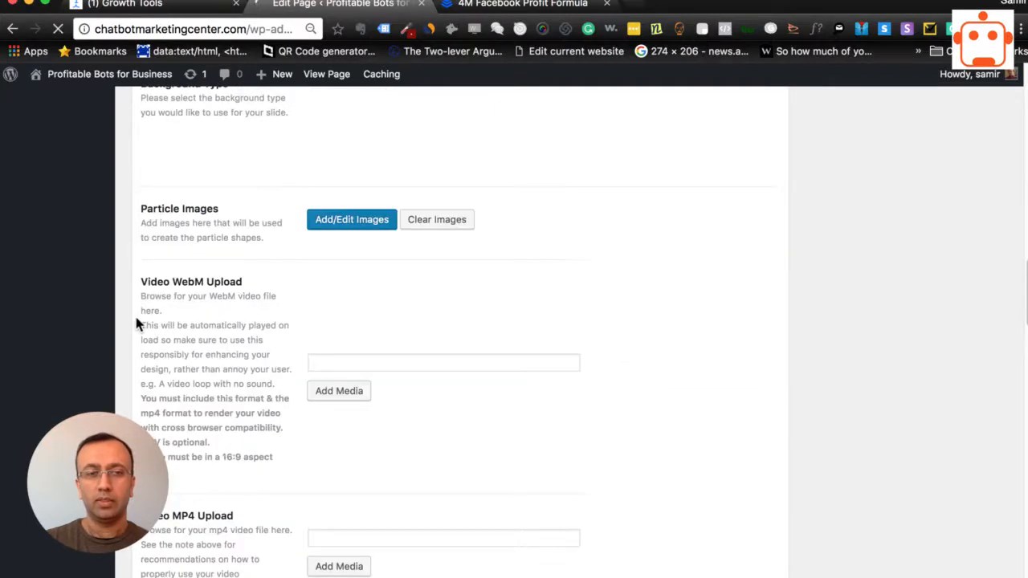
scroll(136, 322, "down", 10)
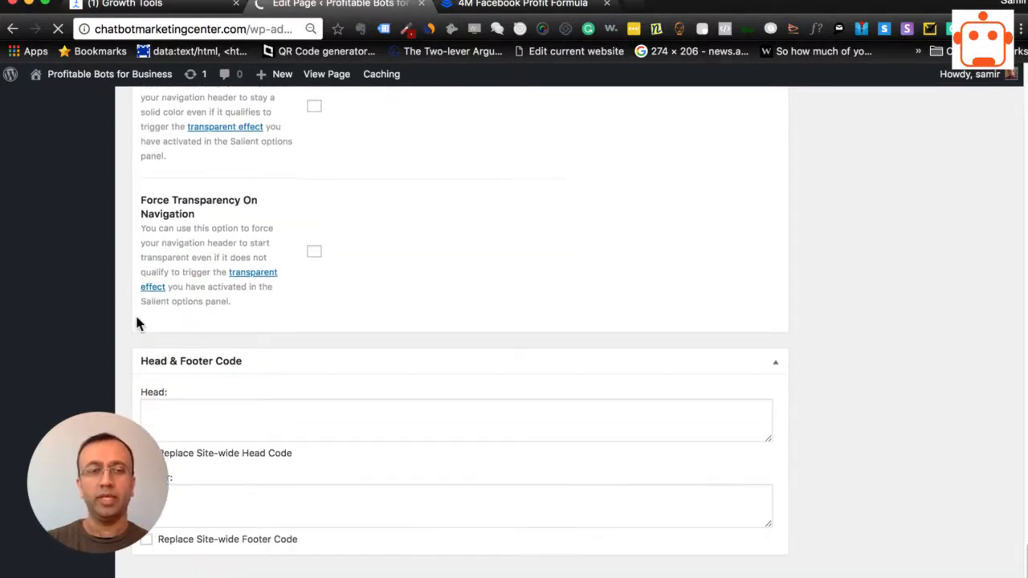
scroll(136, 320, "up", 20)
scroll(139, 322, "down", 20)
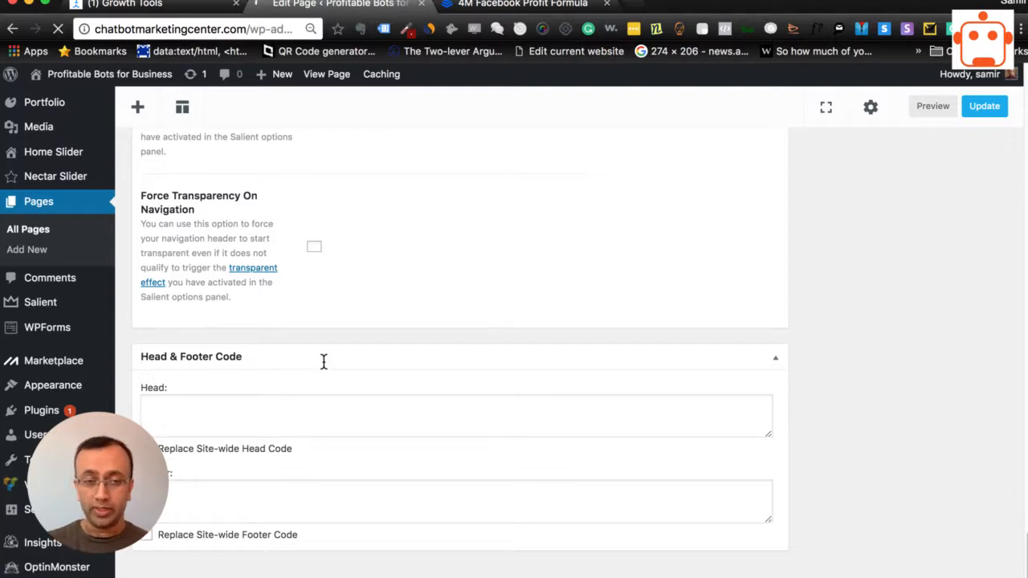
left_click(254, 423)
left_click(243, 503)
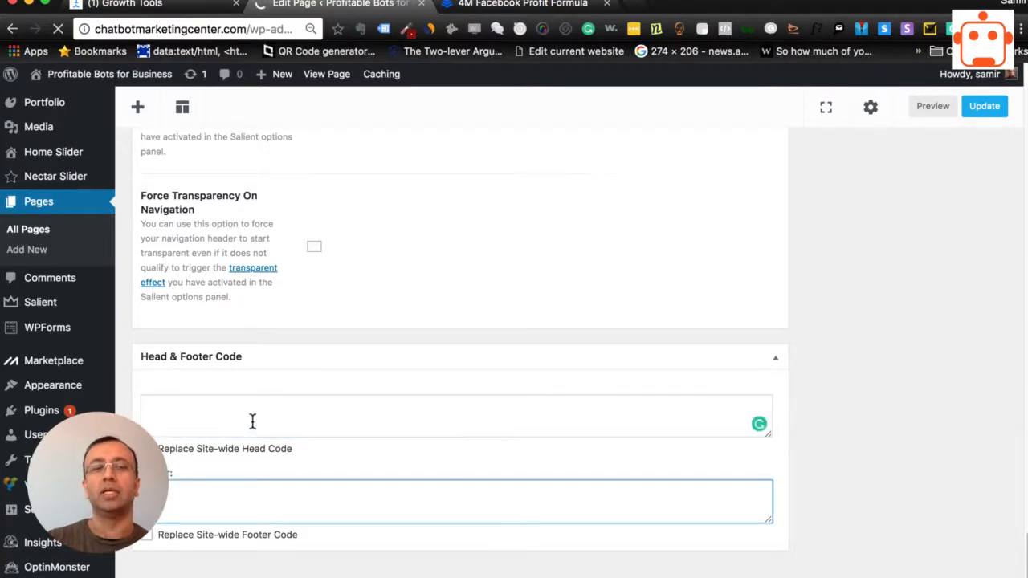
left_click(252, 417)
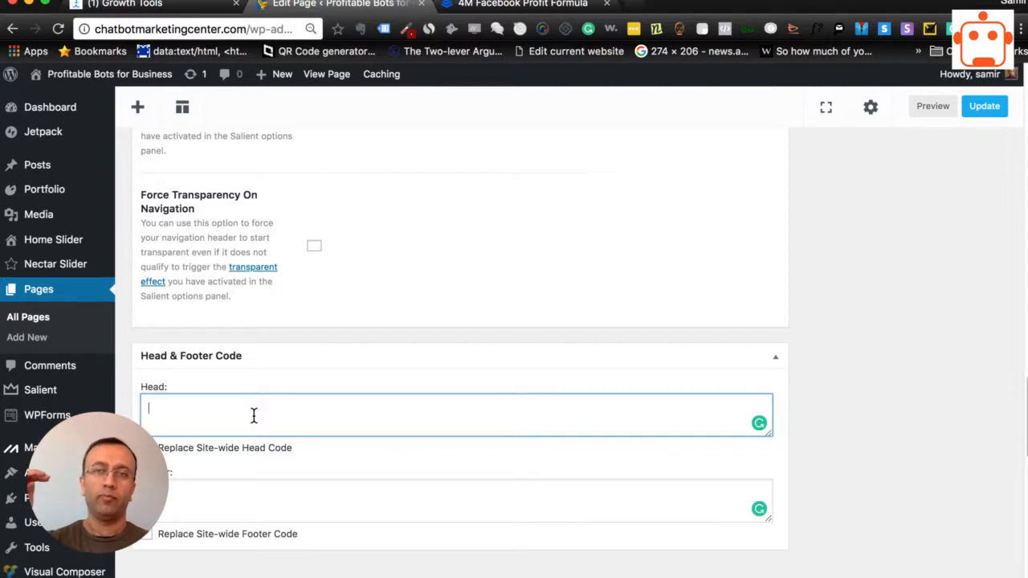
mouse_move(32, 472)
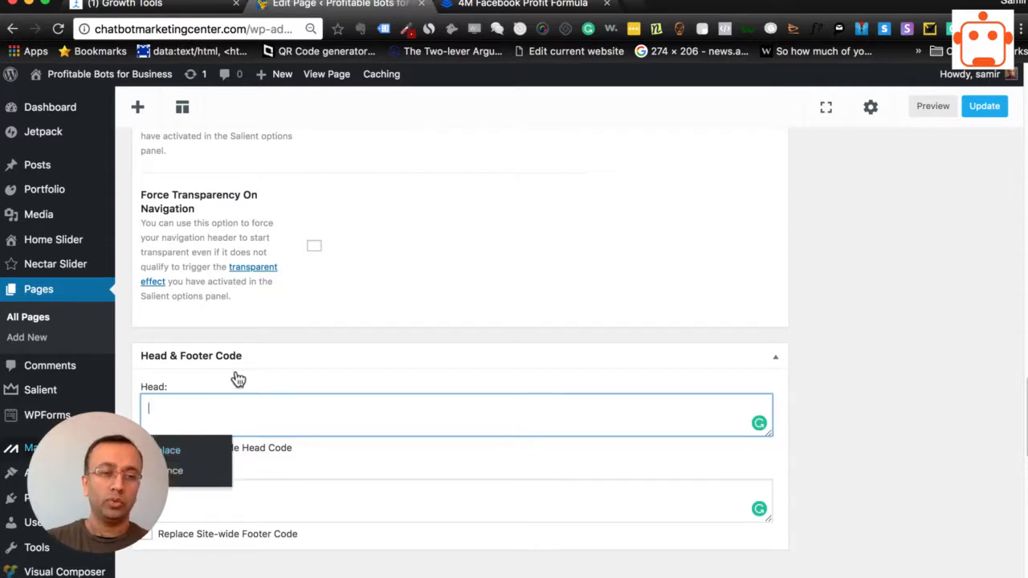
left_click(184, 427)
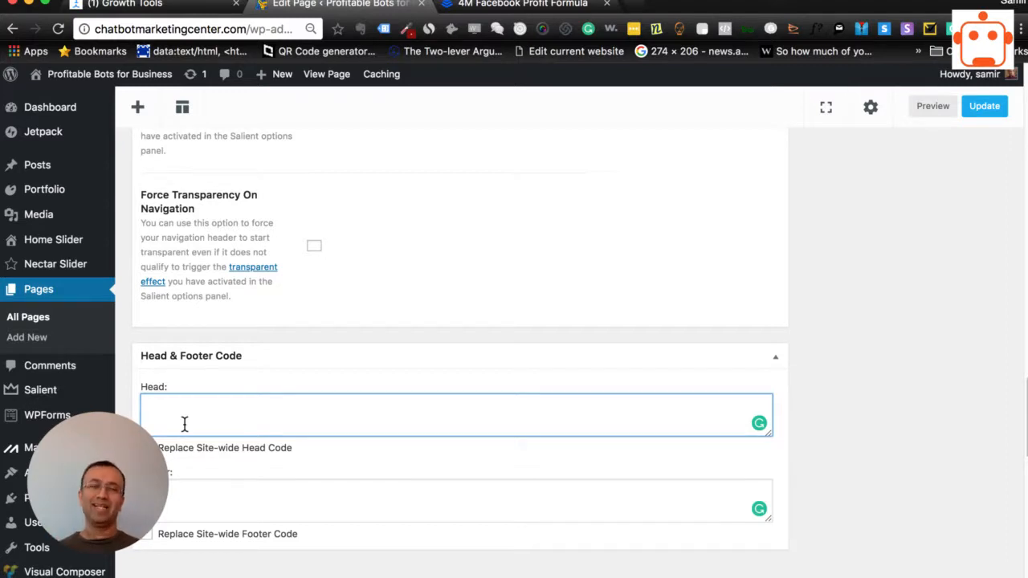
type("http://chatbotmarketingcenter.com/index.php/test/")
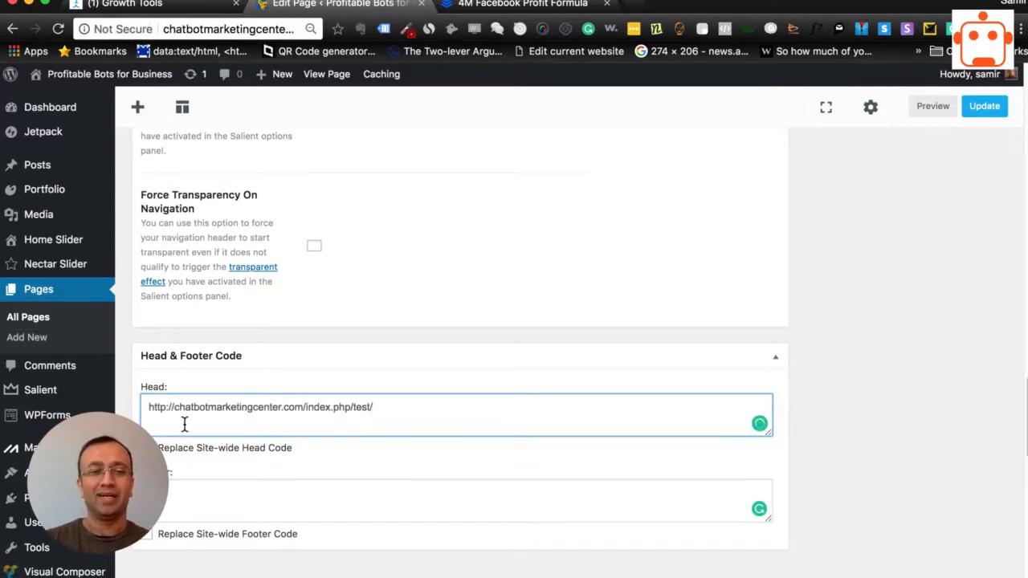
triple_click(201, 408)
key("BackSpace")
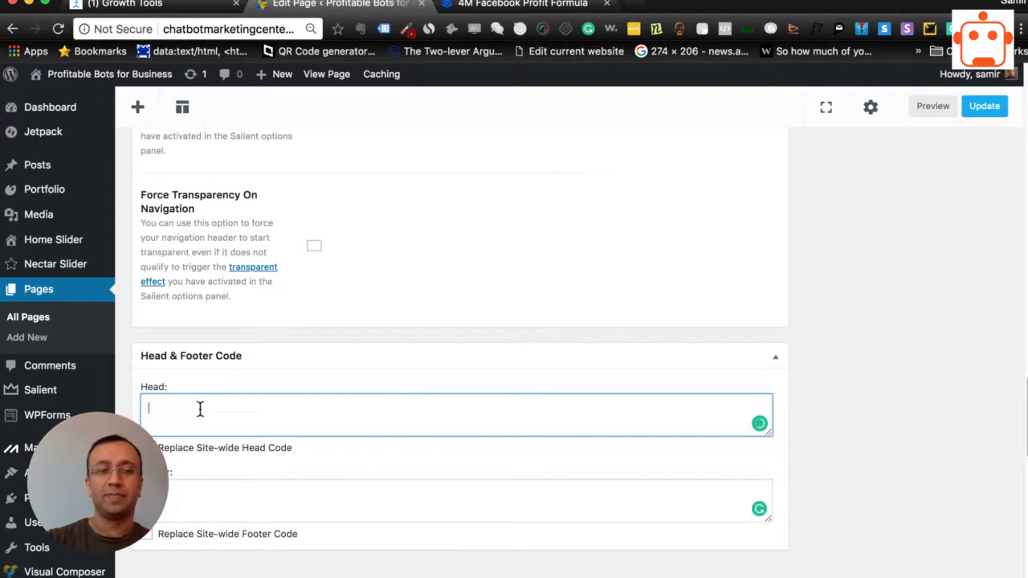
- Copy the ManyChat JavaScript snippet from the widget's install instructions and paste it into the test page's Head code field in WordPress
mouse_move(22, 502)
left_click(128, 4)
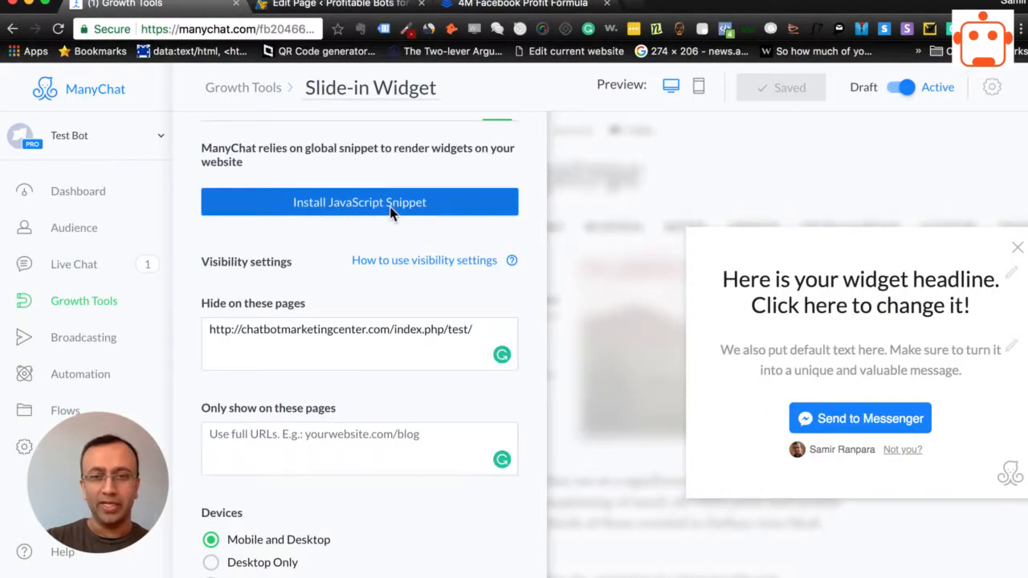
left_click(392, 208)
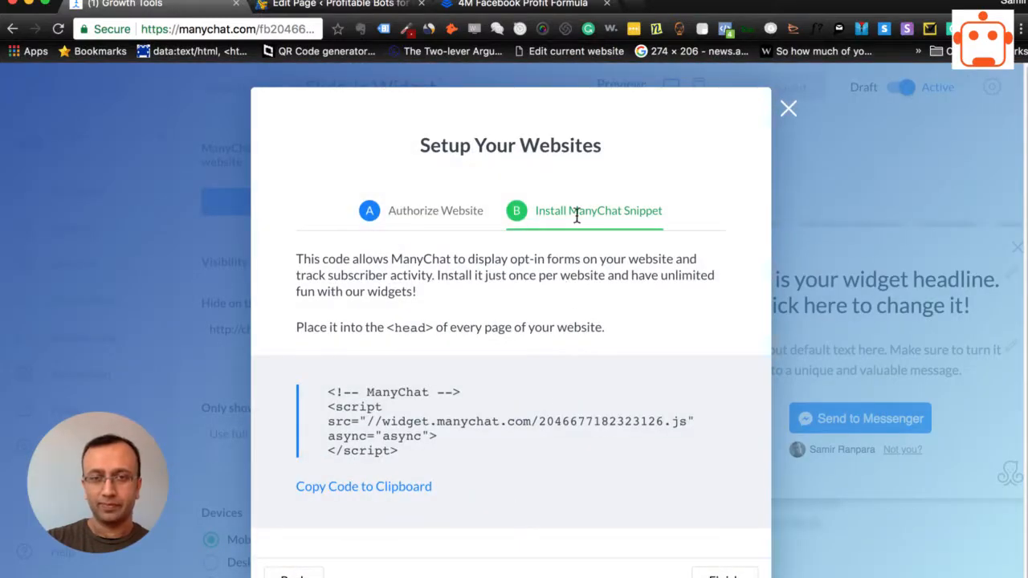
left_click(363, 487)
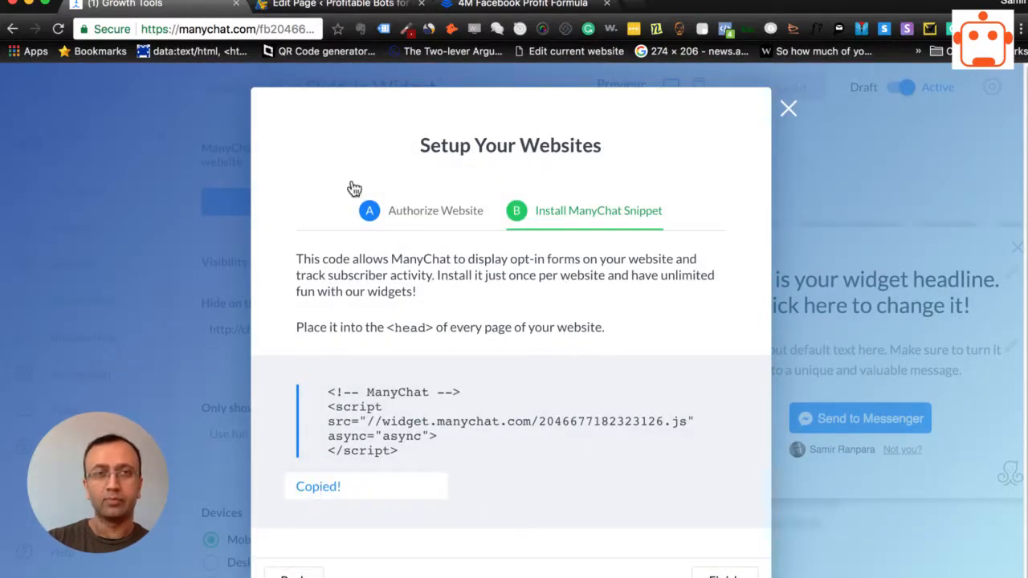
left_click(353, 8)
left_click(274, 406)
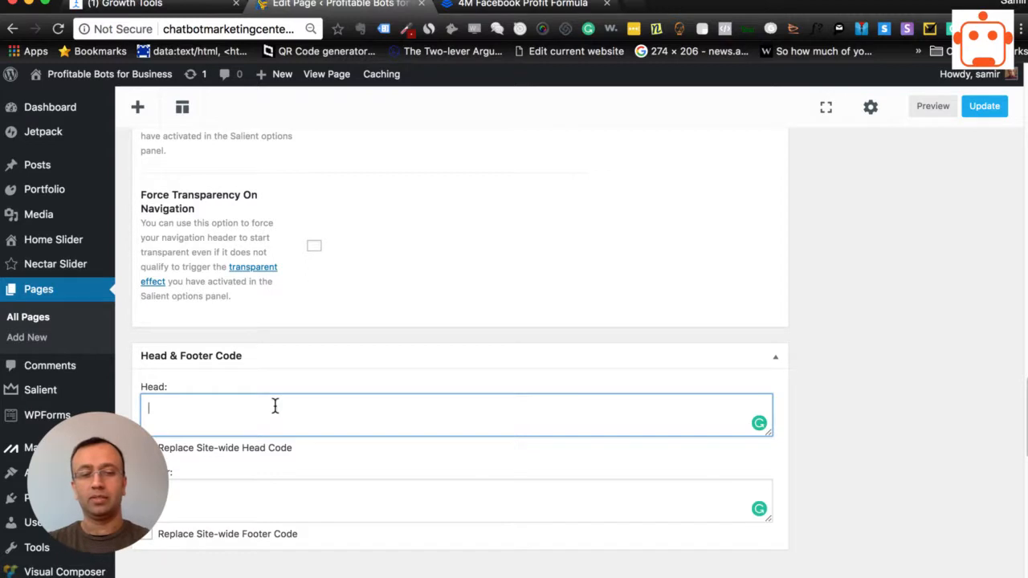
type("<!-- ManyChat --> <script src=\"//widget.manychat.com/2046677182323126.js\" async=\"async\"> </script>")
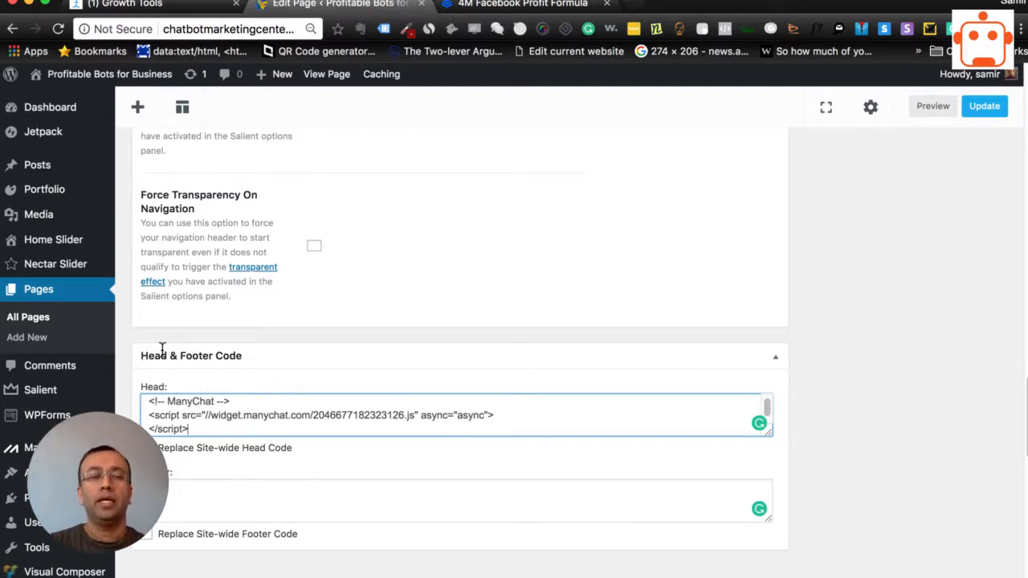
- Try the Replace Site-wide Head Code option on the test page, and return to ManyChat to finish the website setup
left_click(148, 448)
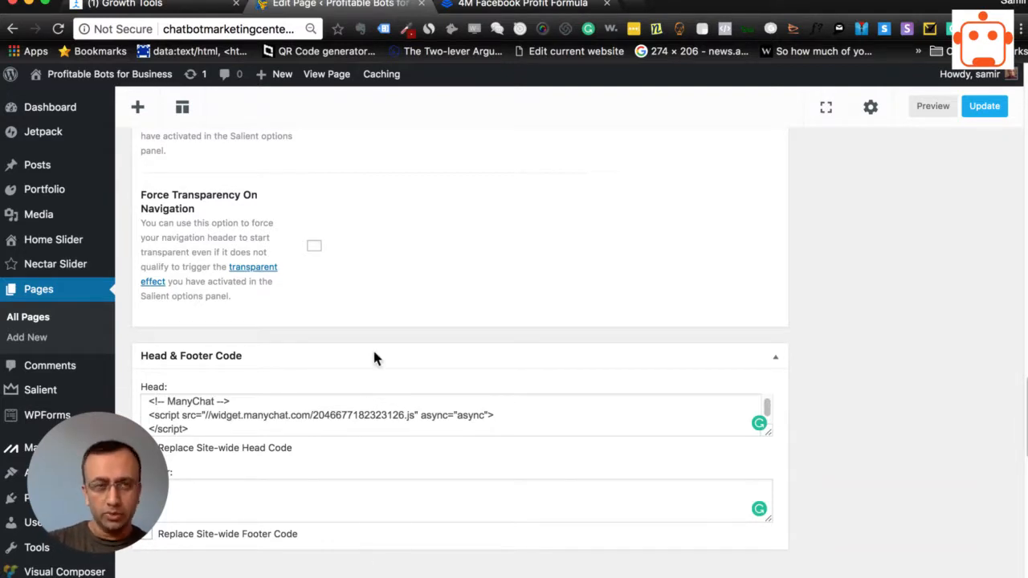
scroll(249, 450, "up", 10)
scroll(248, 448, "down", 15)
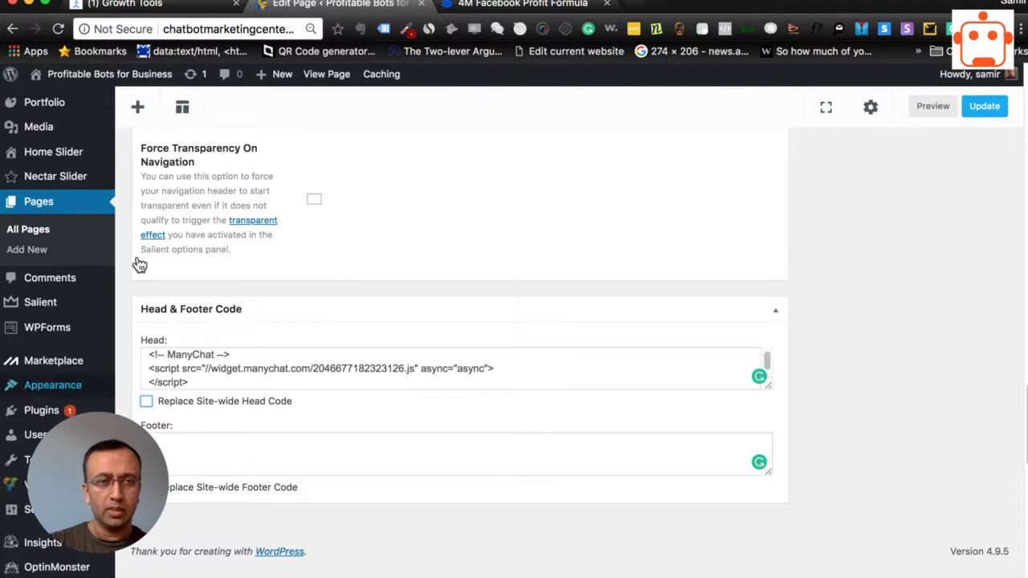
left_click(152, 8)
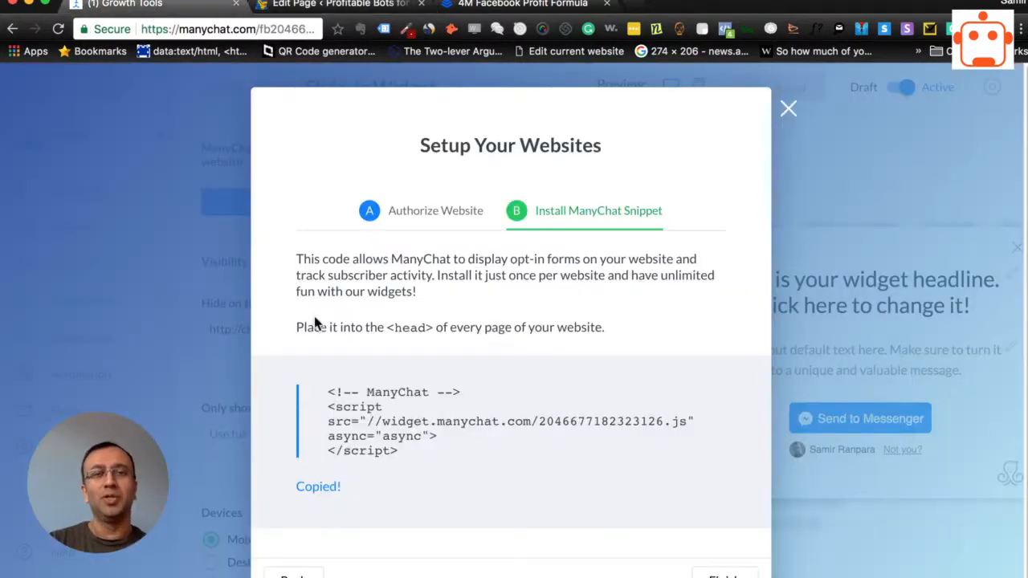
left_click(724, 576)
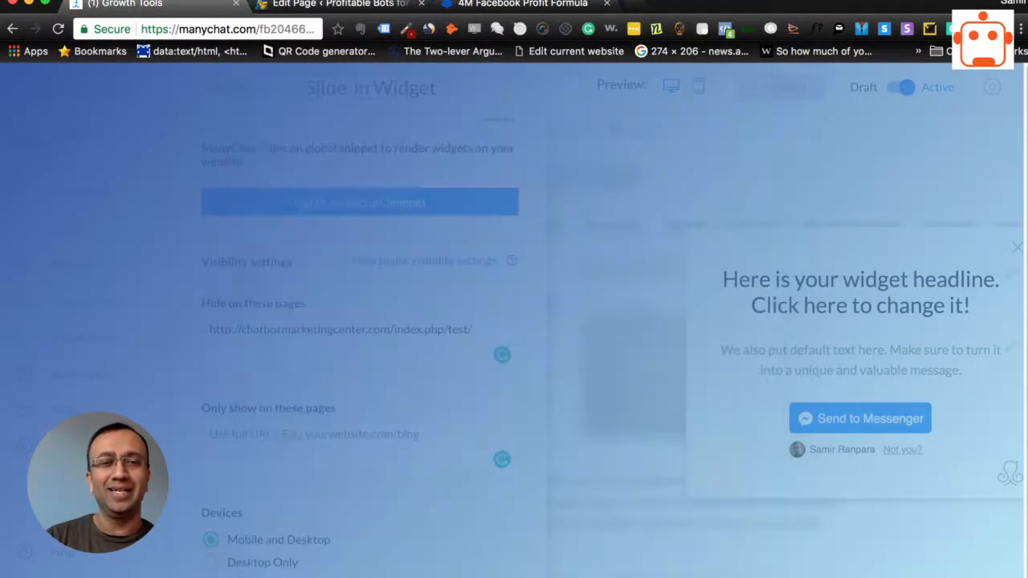